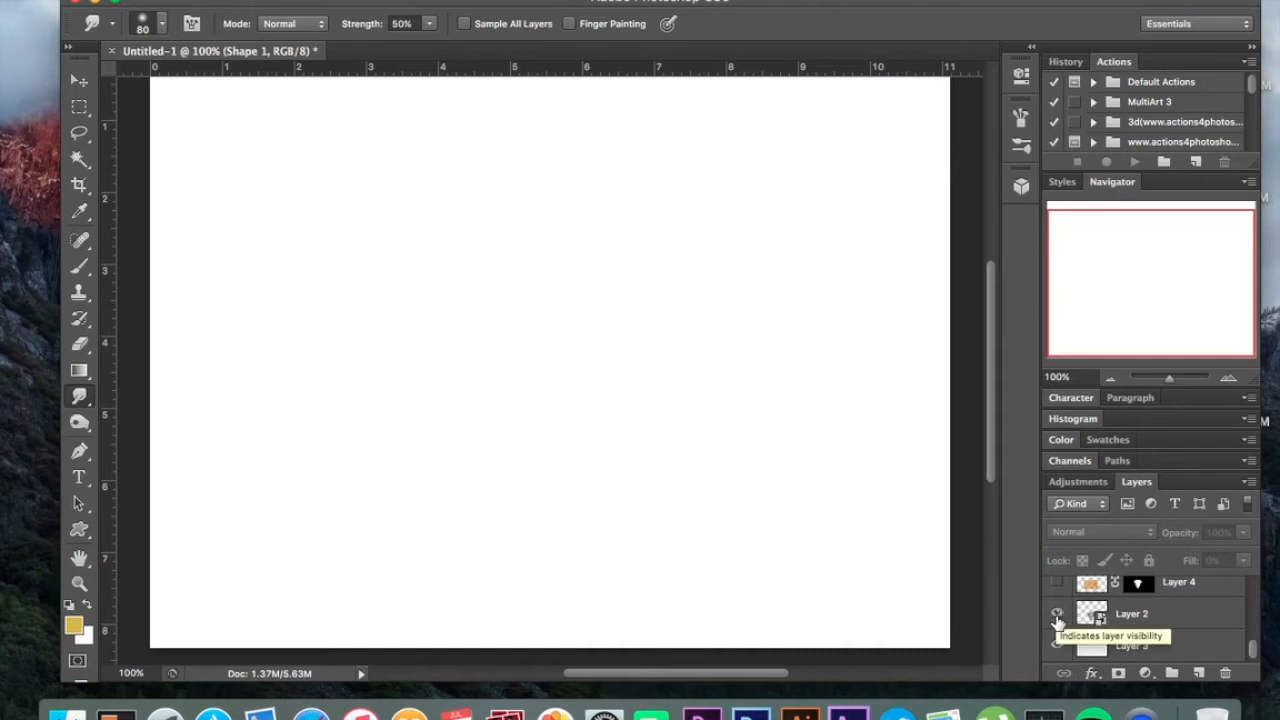
# Make the Layer 2 cone visible
pyautogui.click(1057, 615)
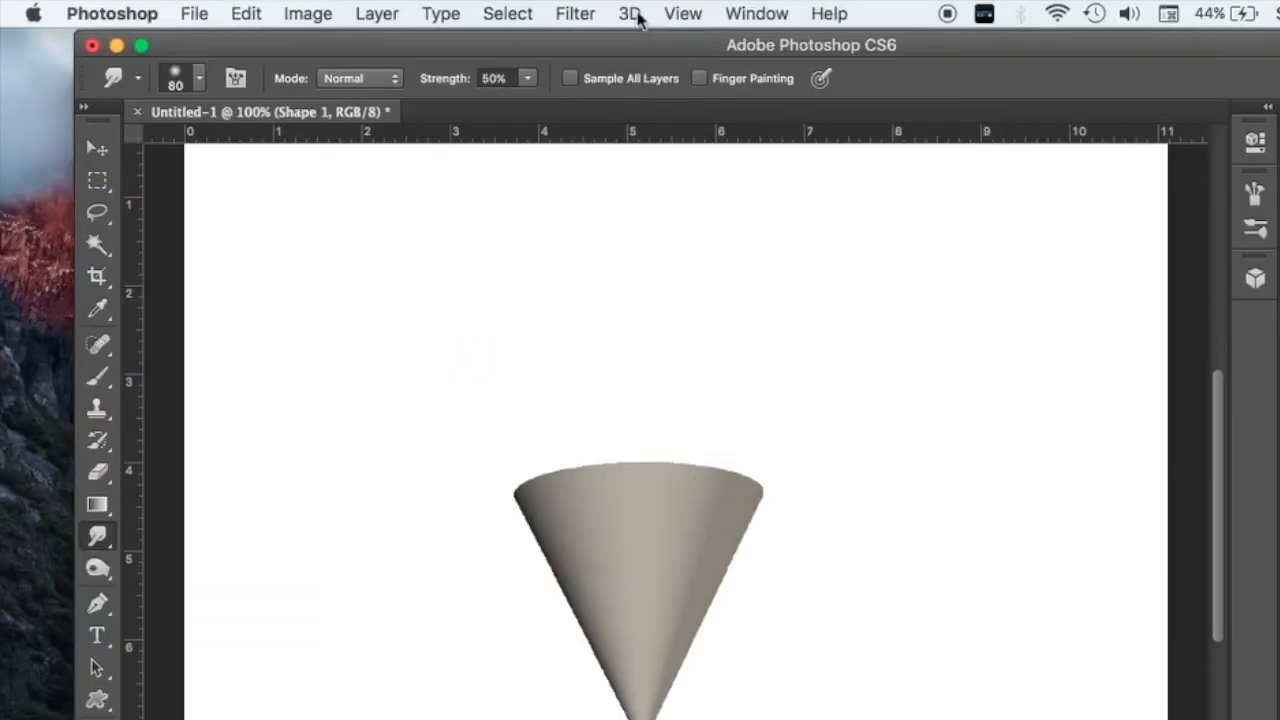
pyautogui.click(638, 14)
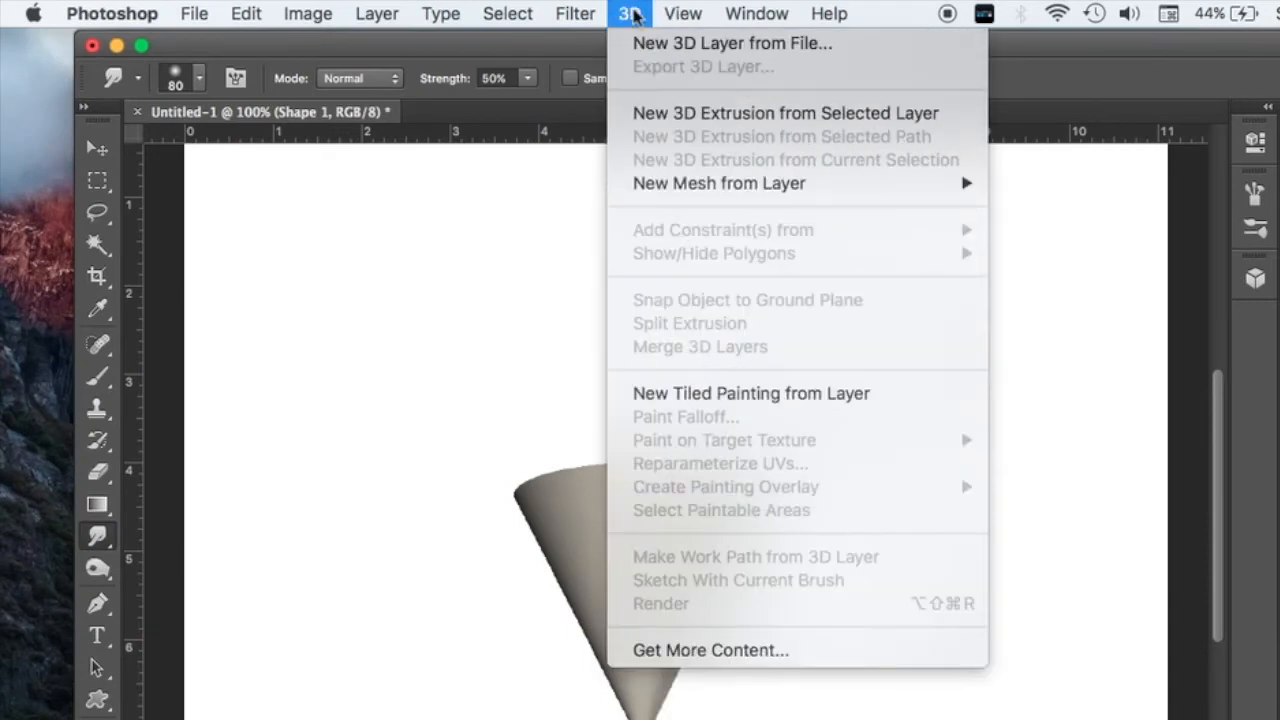
pyautogui.moveTo(735, 185)
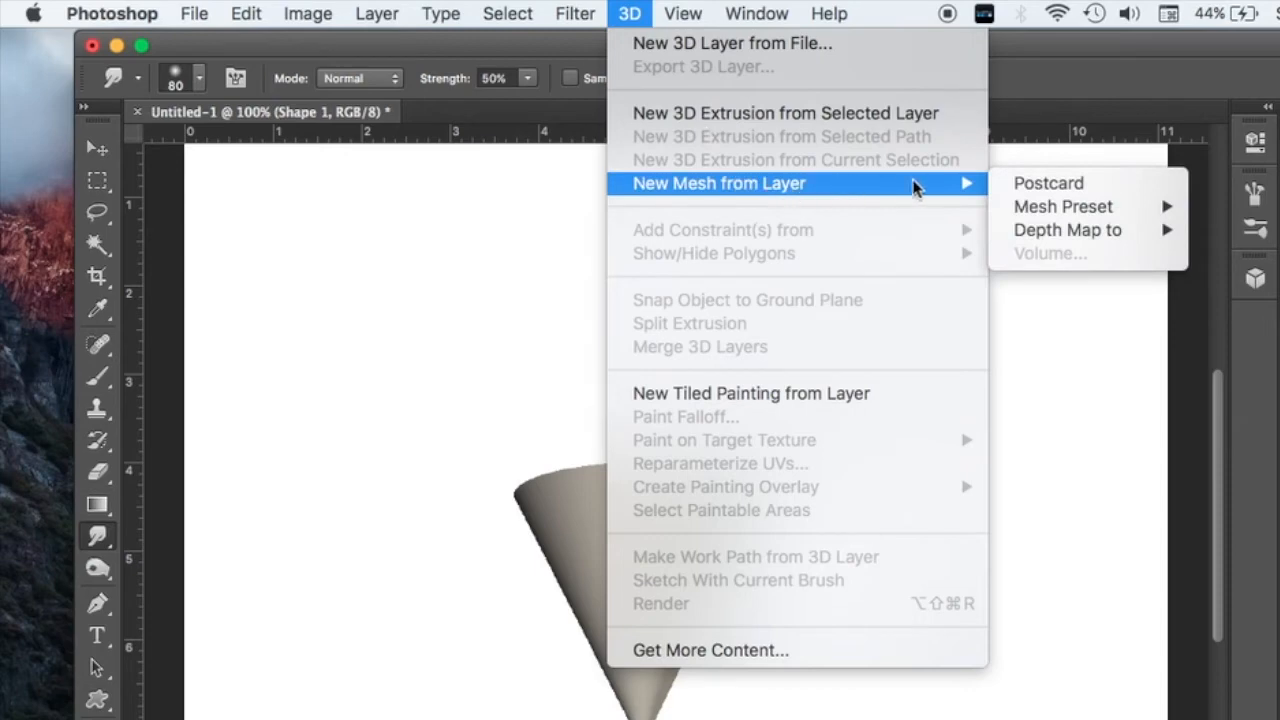
pyautogui.moveTo(1060, 215)
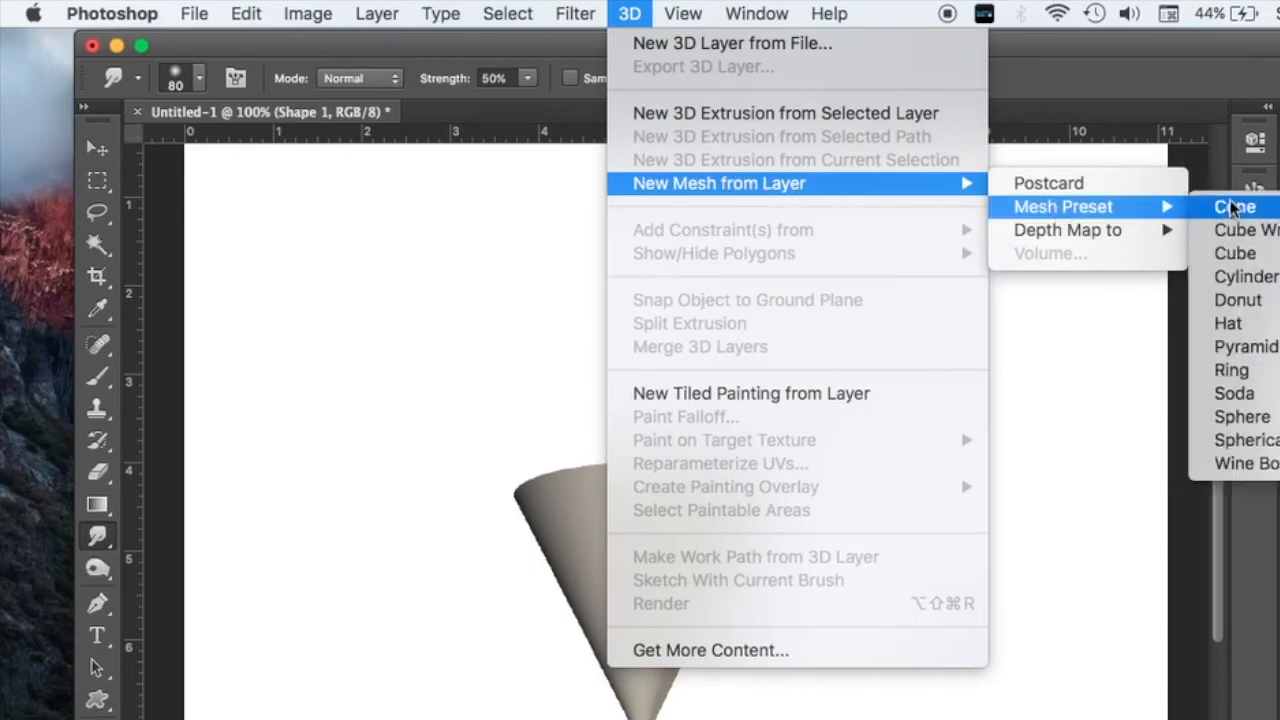
pyautogui.click(1065, 82)
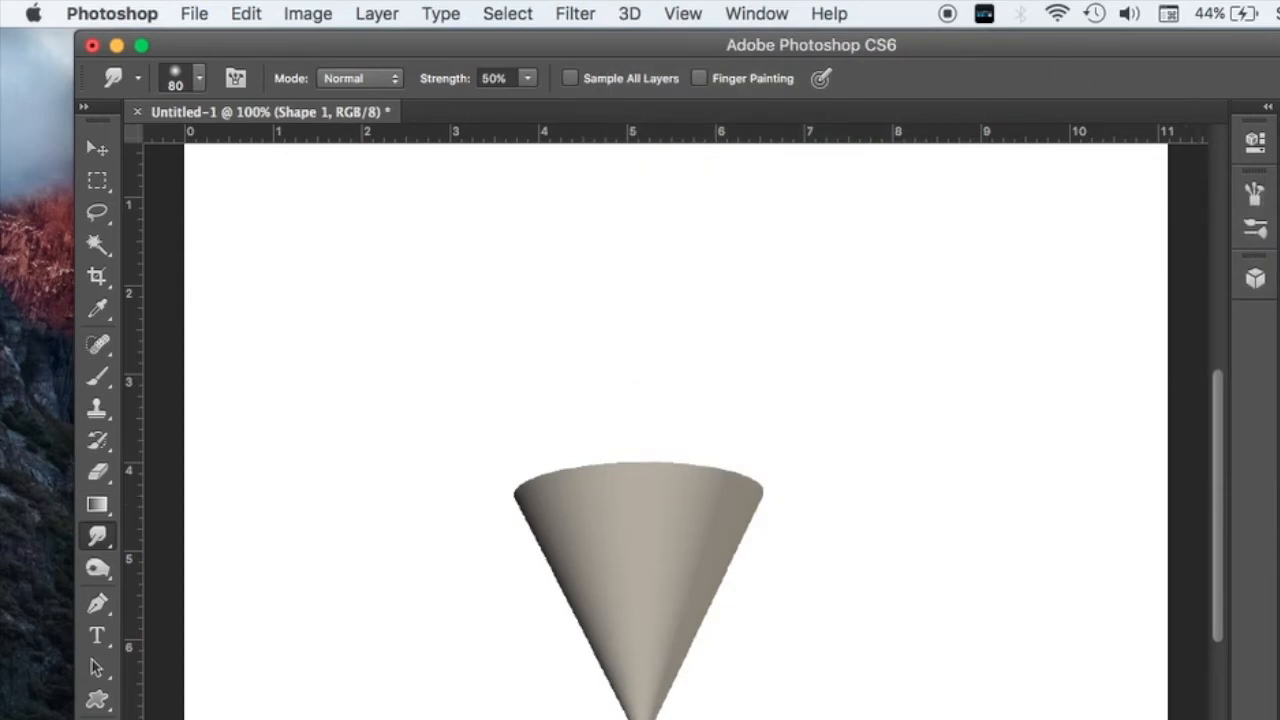
# Open the contents of the Layer 2 smart object for editing, accepting the save reminder
pyautogui.scroll(-5, 1107, 623)
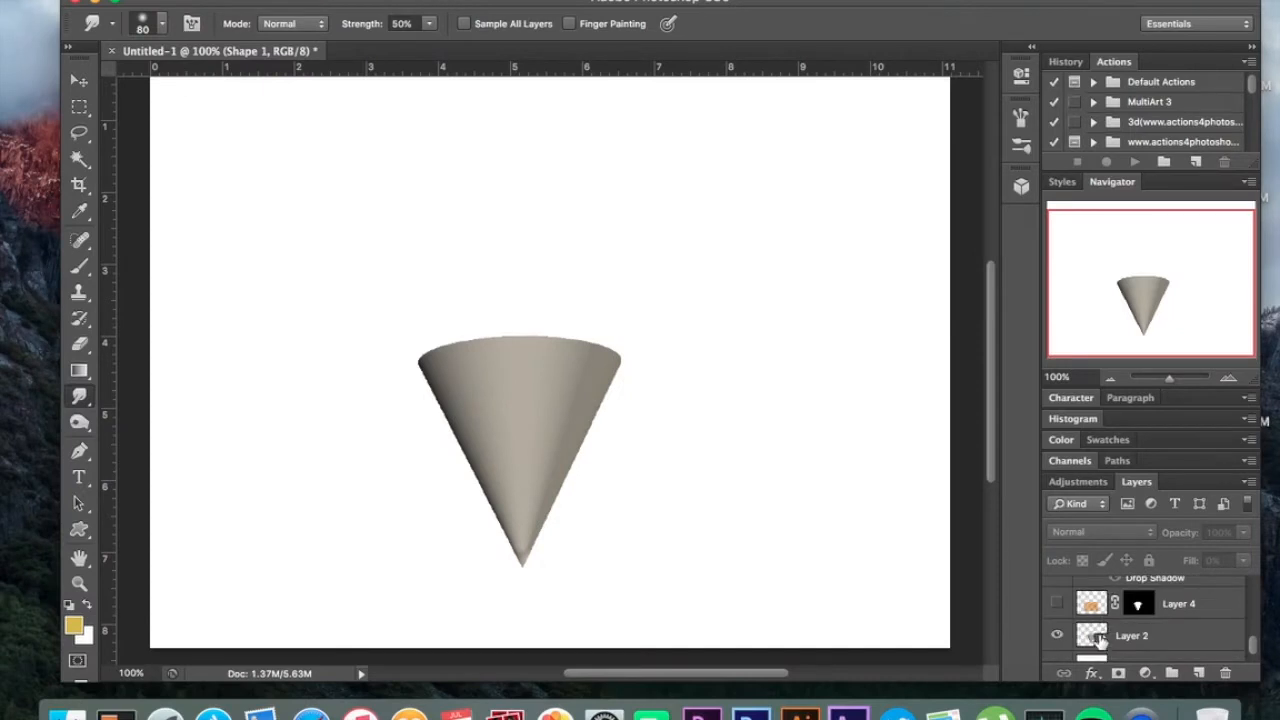
pyautogui.click(1104, 641)
pyautogui.doubleClick(1104, 641)
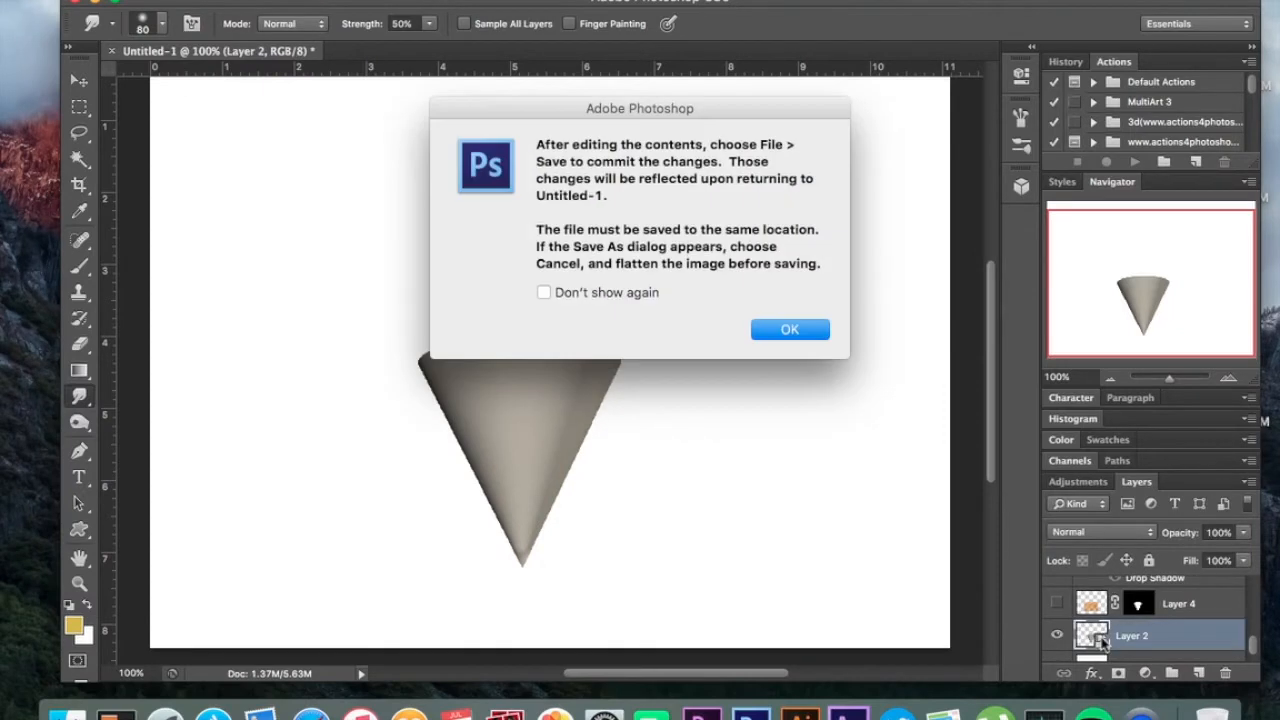
pyautogui.click(787, 328)
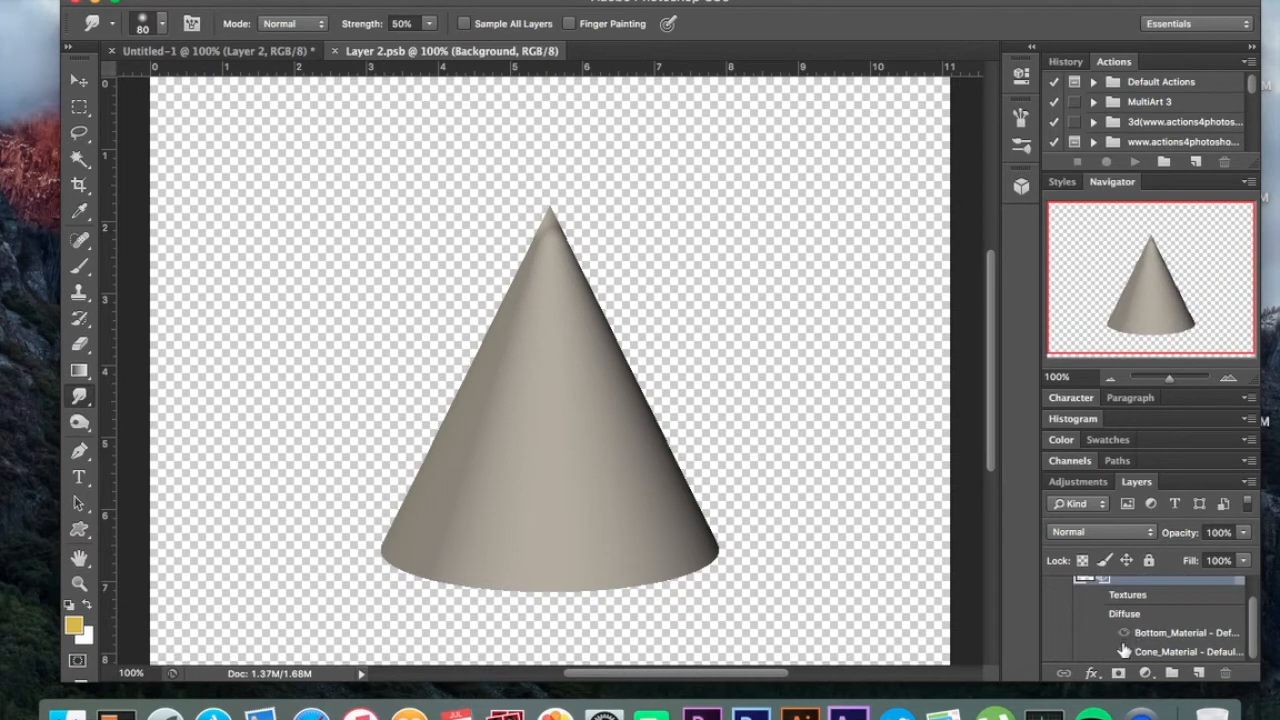
# Examine the cone's 3D scene and the light colour and intensity properties of Infinite Light 3
pyautogui.scroll(1, 1124, 645)
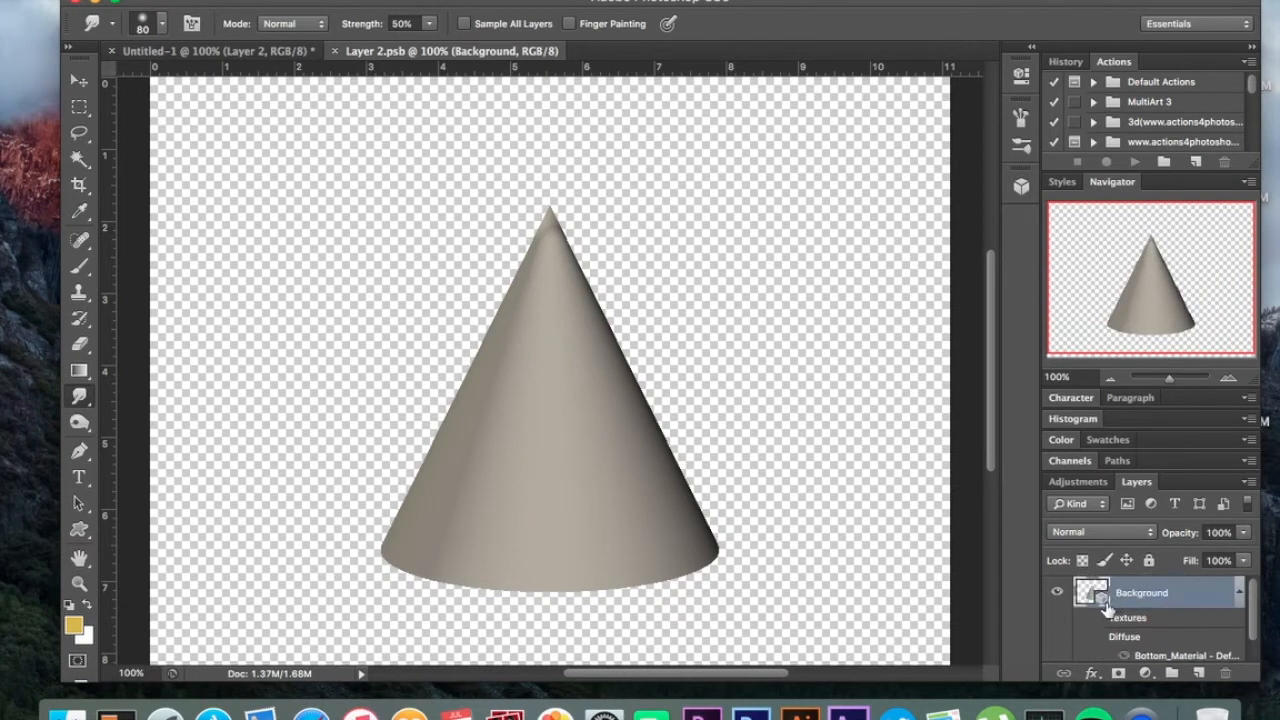
pyautogui.doubleClick(1104, 600)
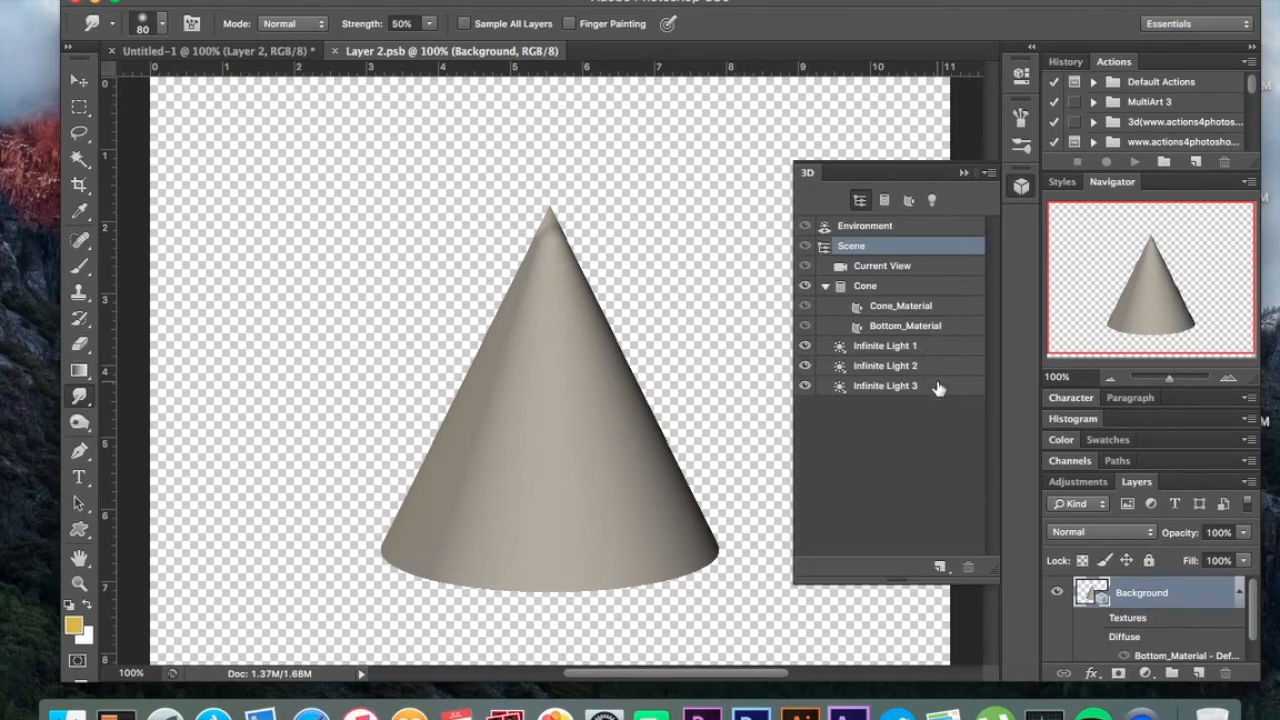
pyautogui.click(840, 390)
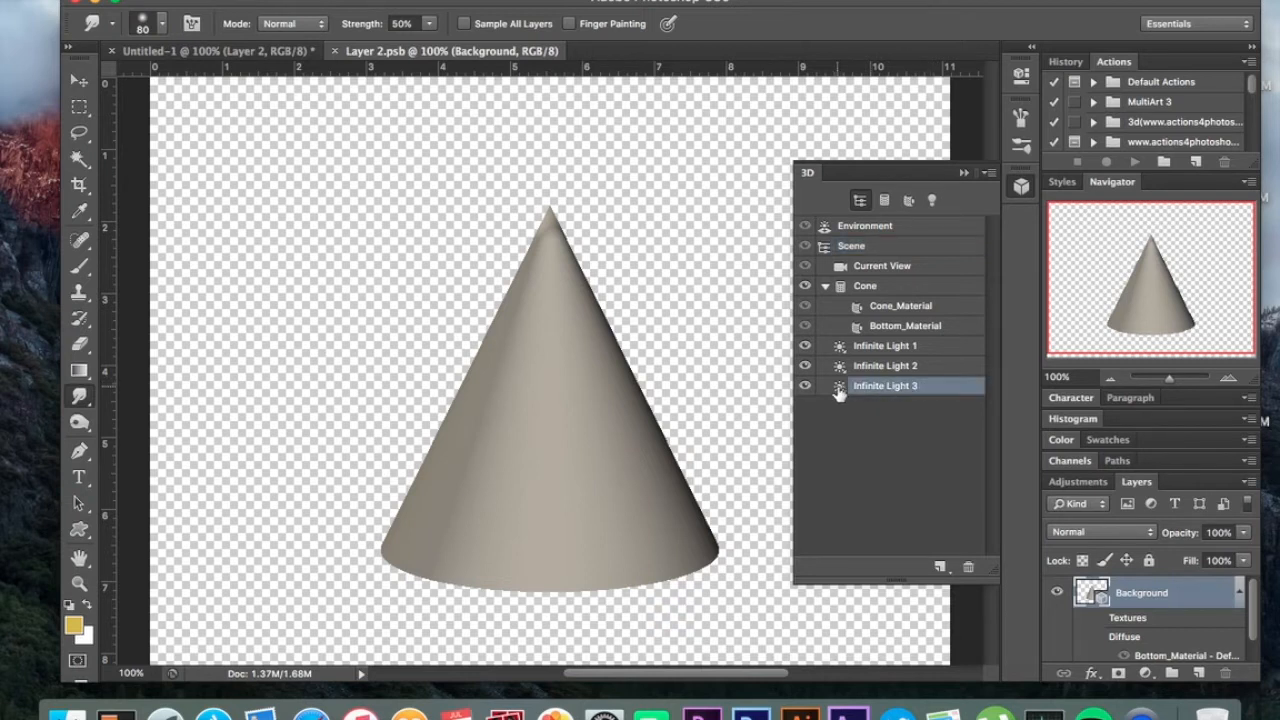
pyautogui.doubleClick(839, 390)
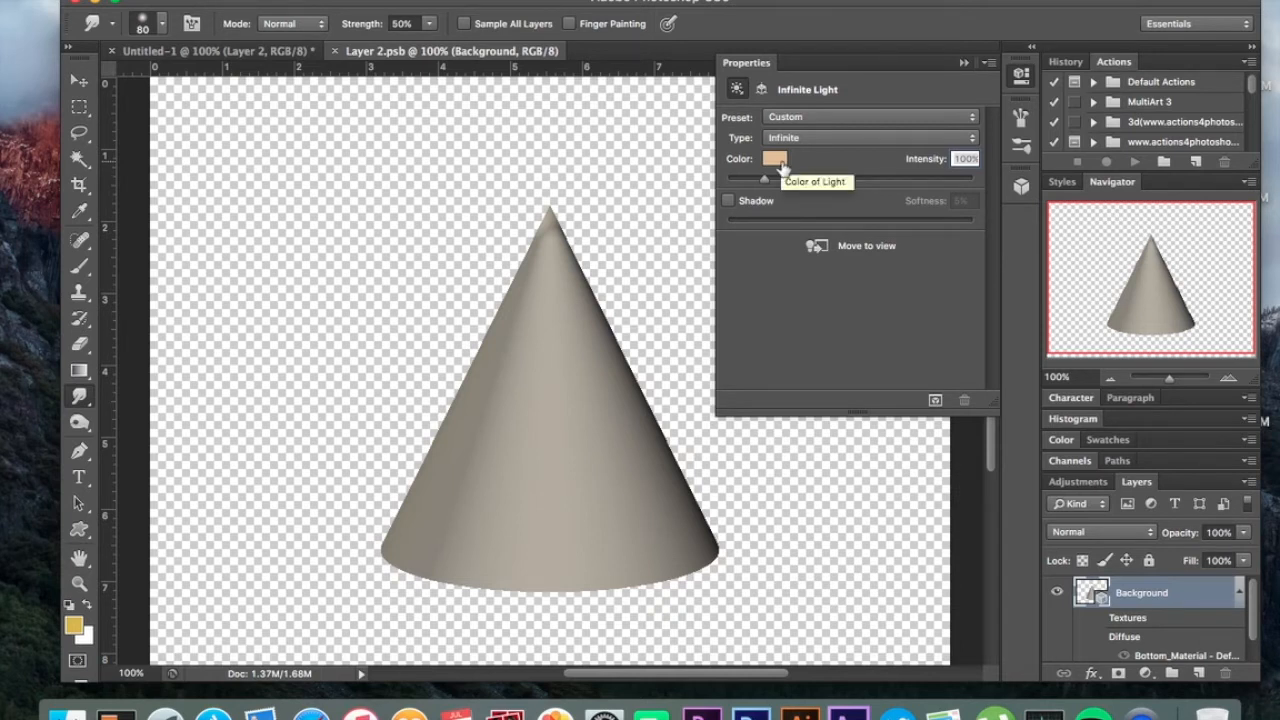
pyautogui.click(962, 64)
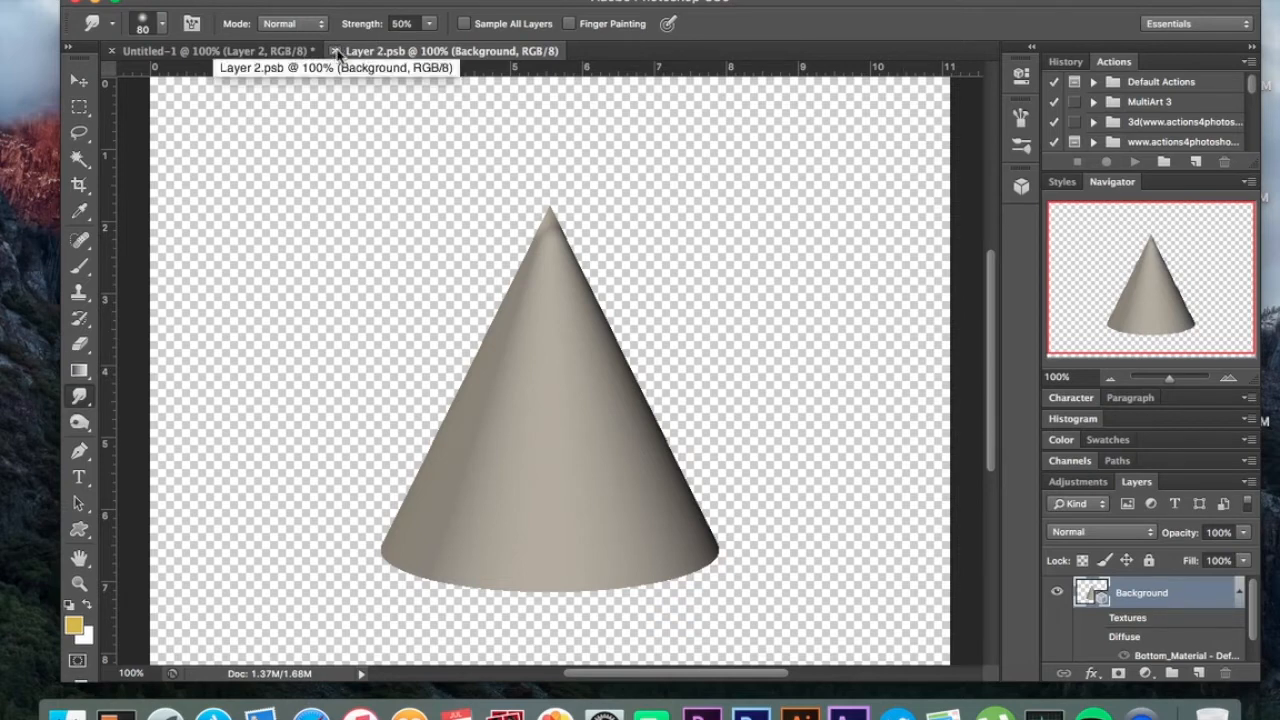
# Close the Layer 2.psb document and check the cone layer's Free Transform box in Untitled-1 without altering it
pyautogui.click(160, 1)
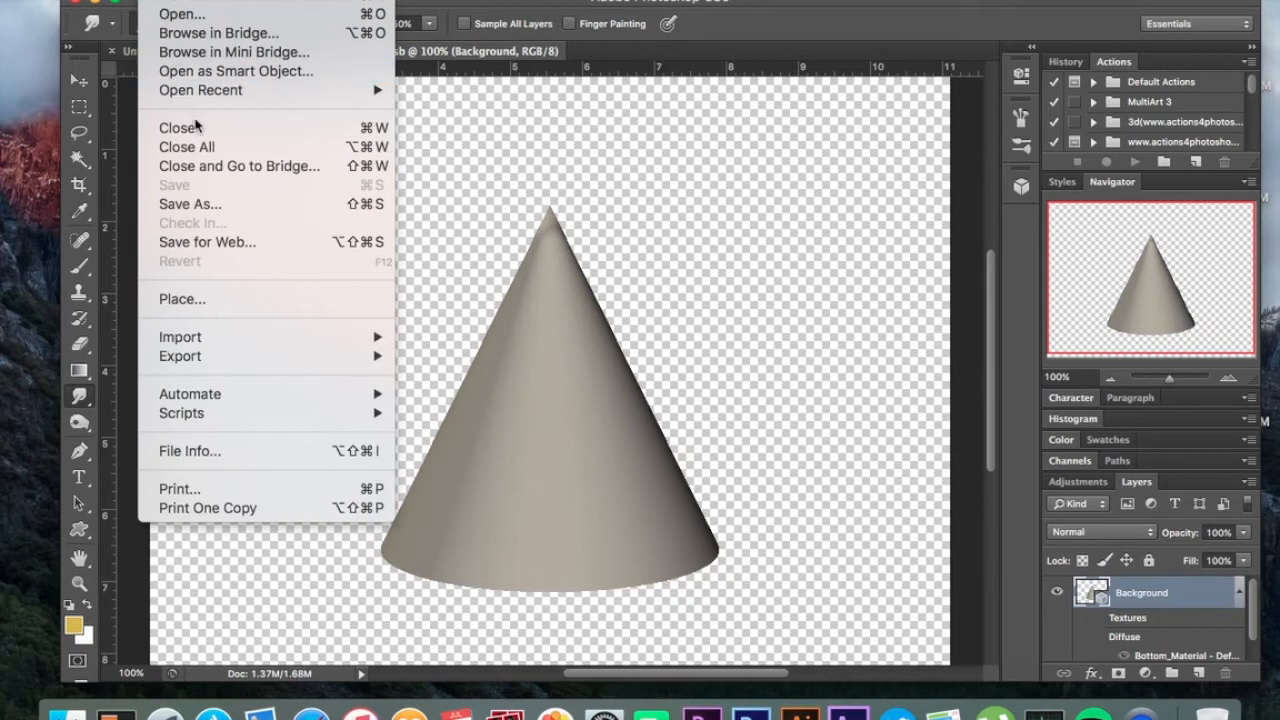
pyautogui.click(222, 204)
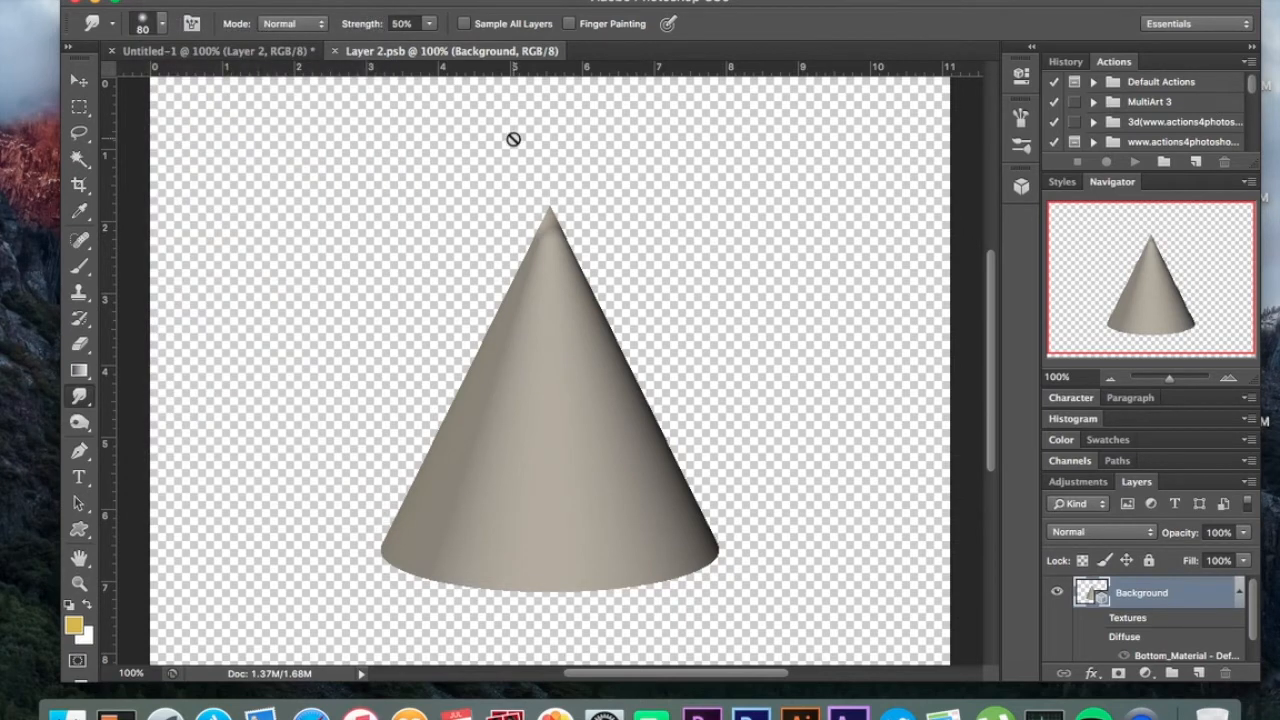
pyautogui.click(336, 51)
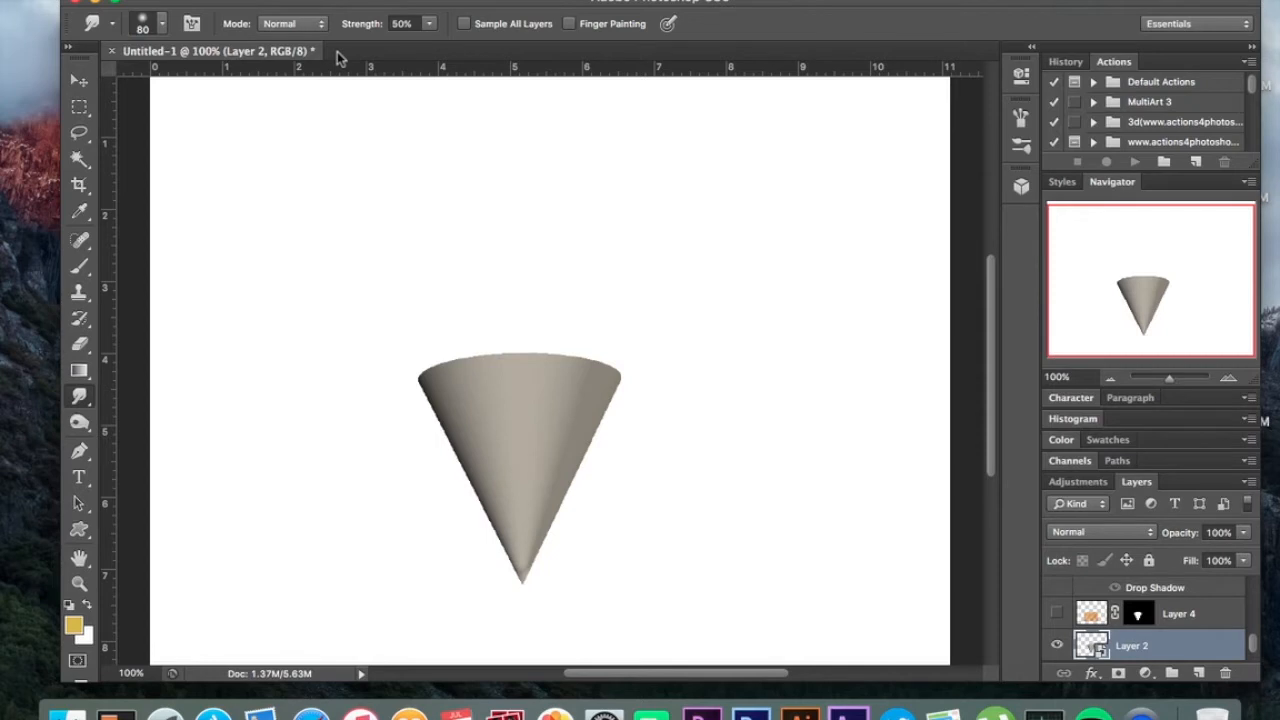
pyautogui.press('super+t')
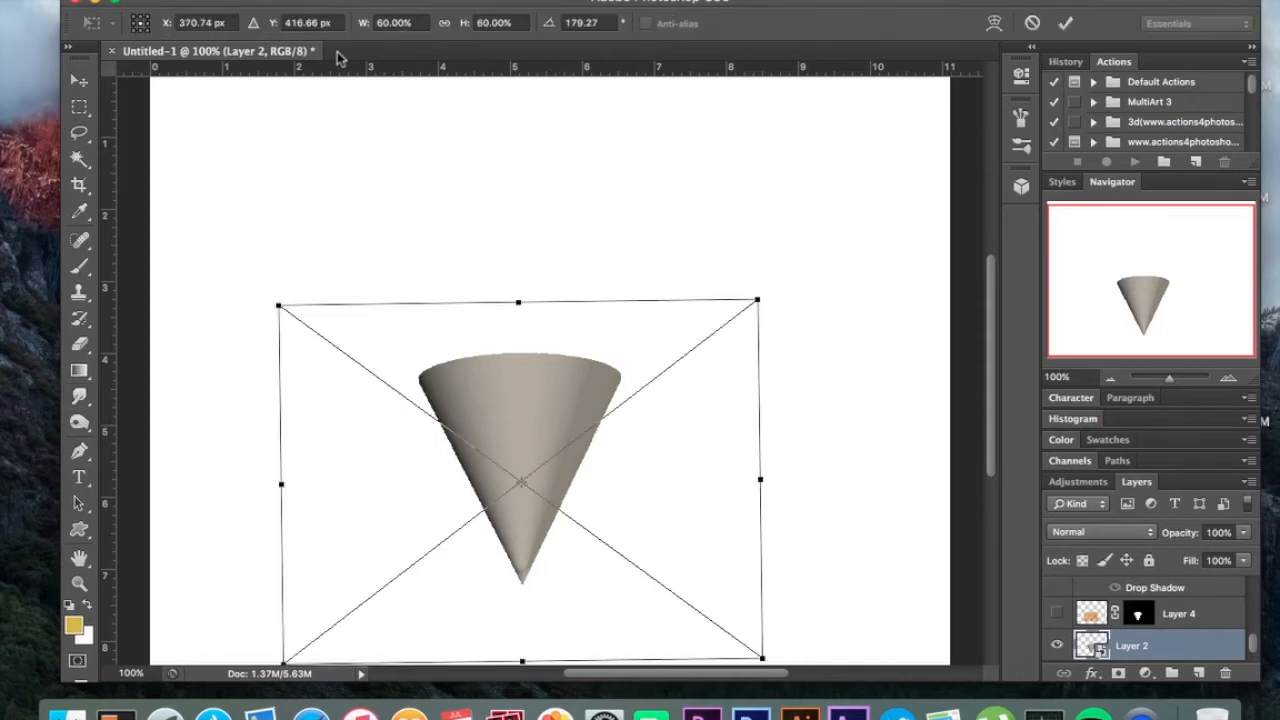
pyautogui.press('Return')
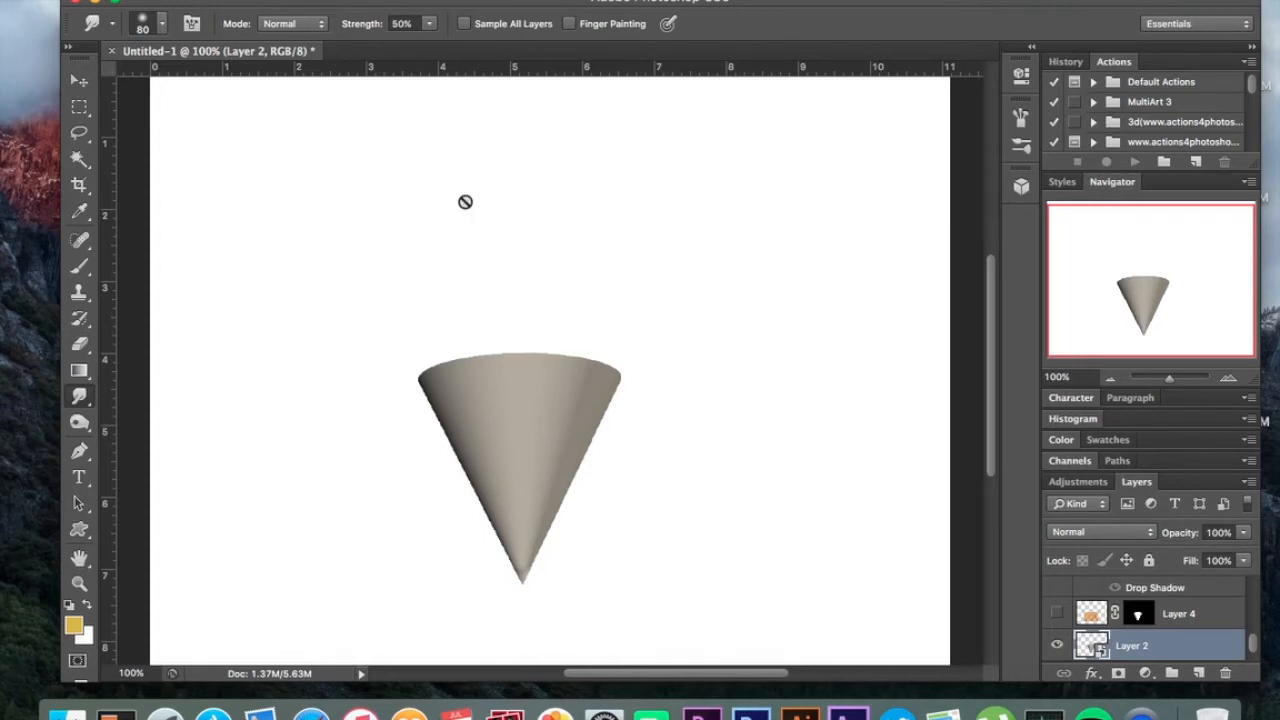
# Disable the layer mask on Layer 4 and make its waffle texture visible
pyautogui.click(1138, 614)
pyautogui.rightClick(1140, 618)
pyautogui.click(1049, 503)
pyautogui.click(1056, 617)
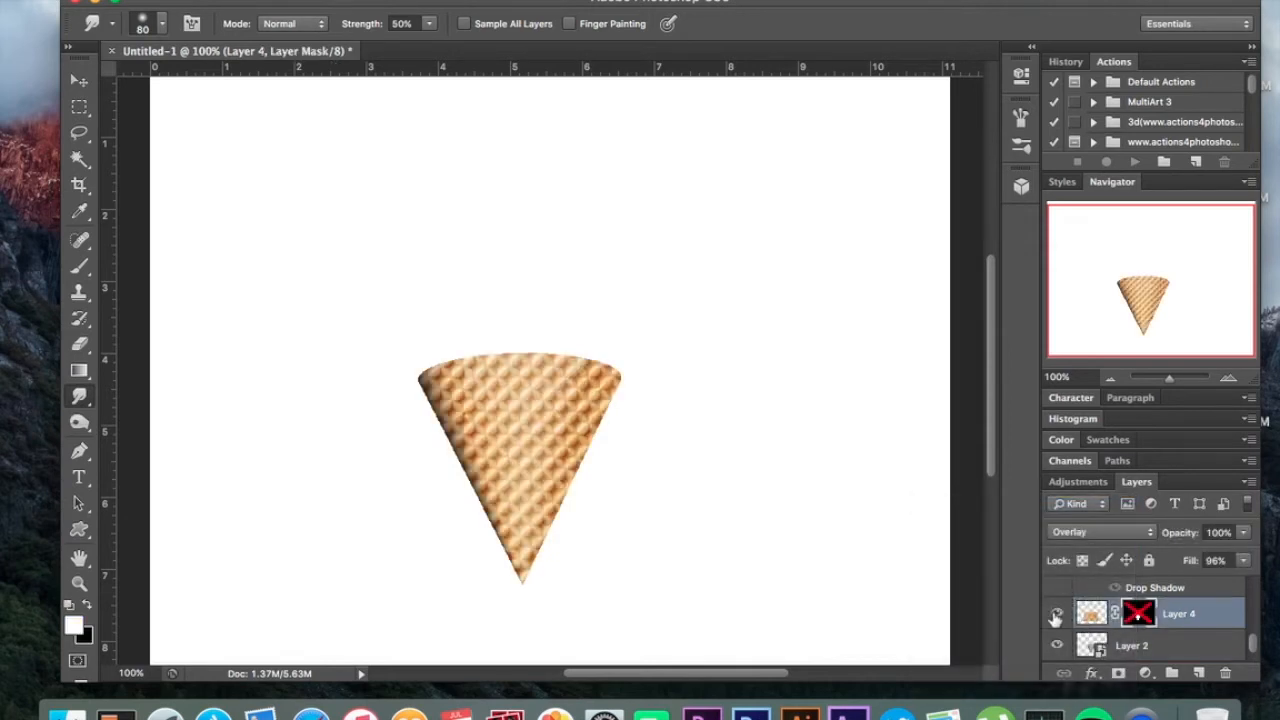
# Load the Layer 2 cone outline as a selection, re-enable the layer mask on Layer 4 and deselect
pyautogui.click(1088, 613)
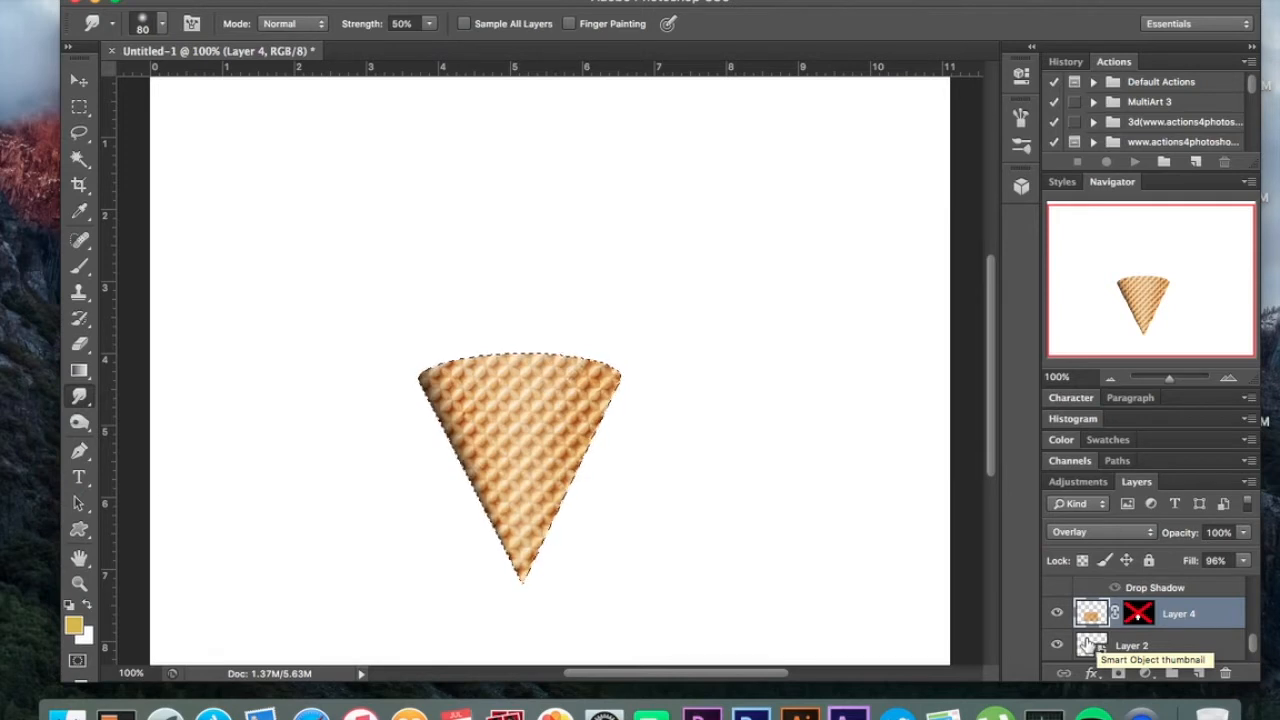
pyautogui.keyDown('super'); pyautogui.click(1088, 645); pyautogui.keyUp('super')
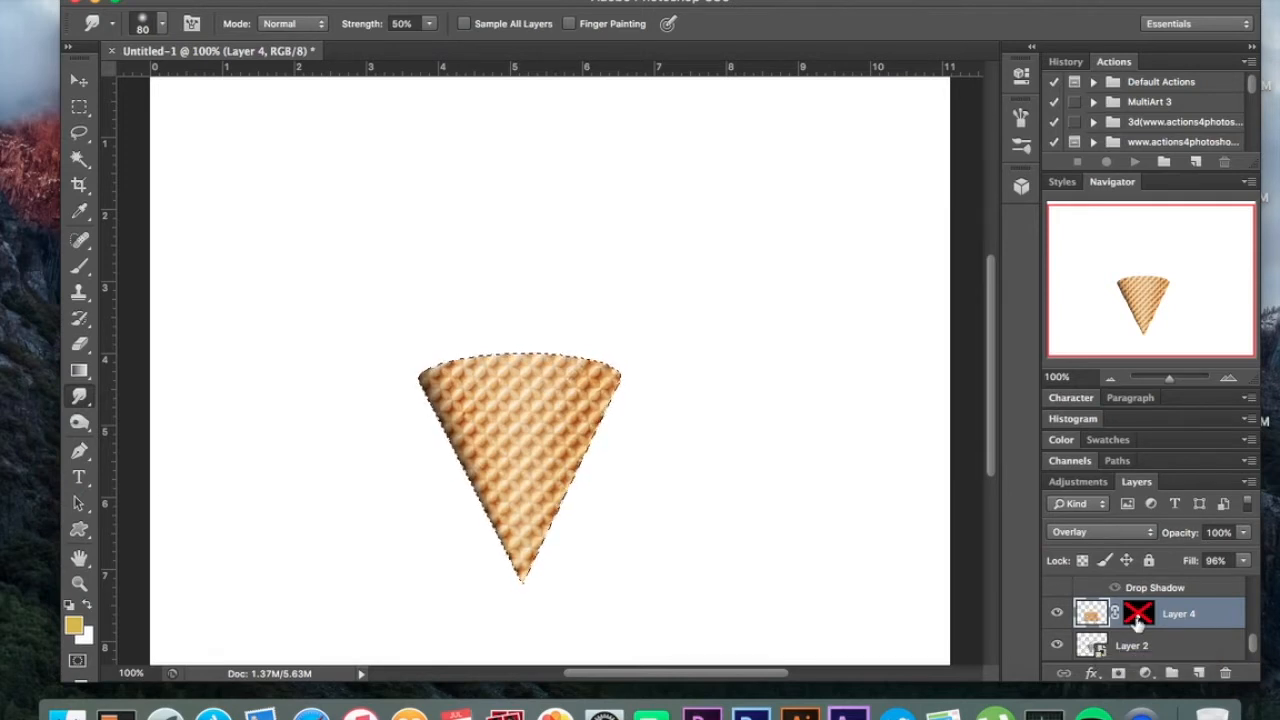
pyautogui.rightClick(1137, 618)
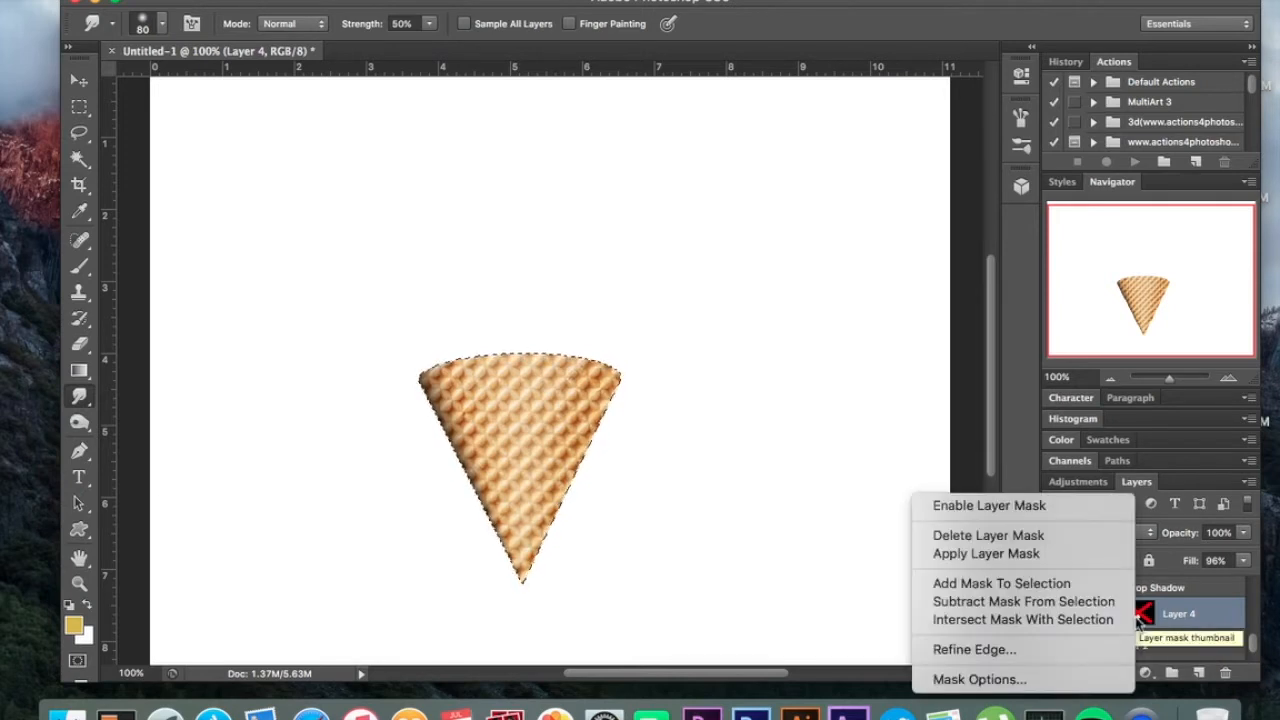
pyautogui.click(1056, 506)
pyautogui.hotkey('ctrl', 'd')
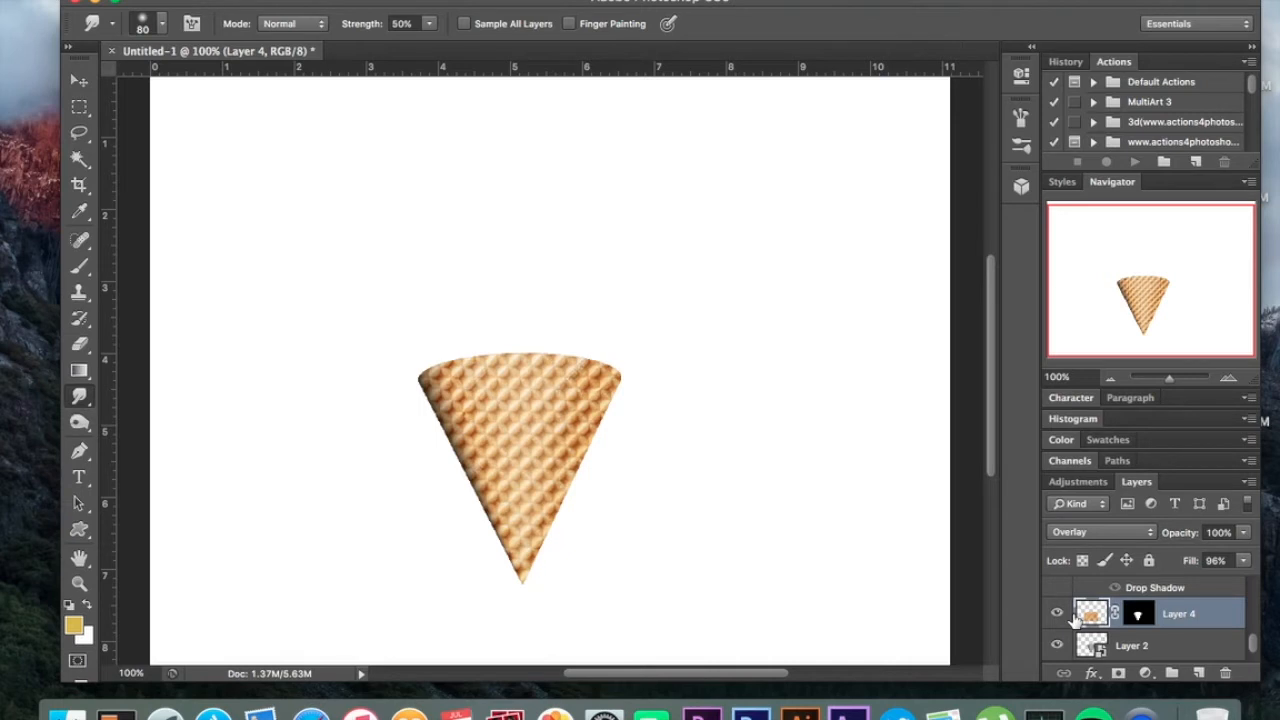
# Try a different blend mode on Layer 4's waffle texture and undo it
pyautogui.click(1100, 532)
pyautogui.click(1080, 341)
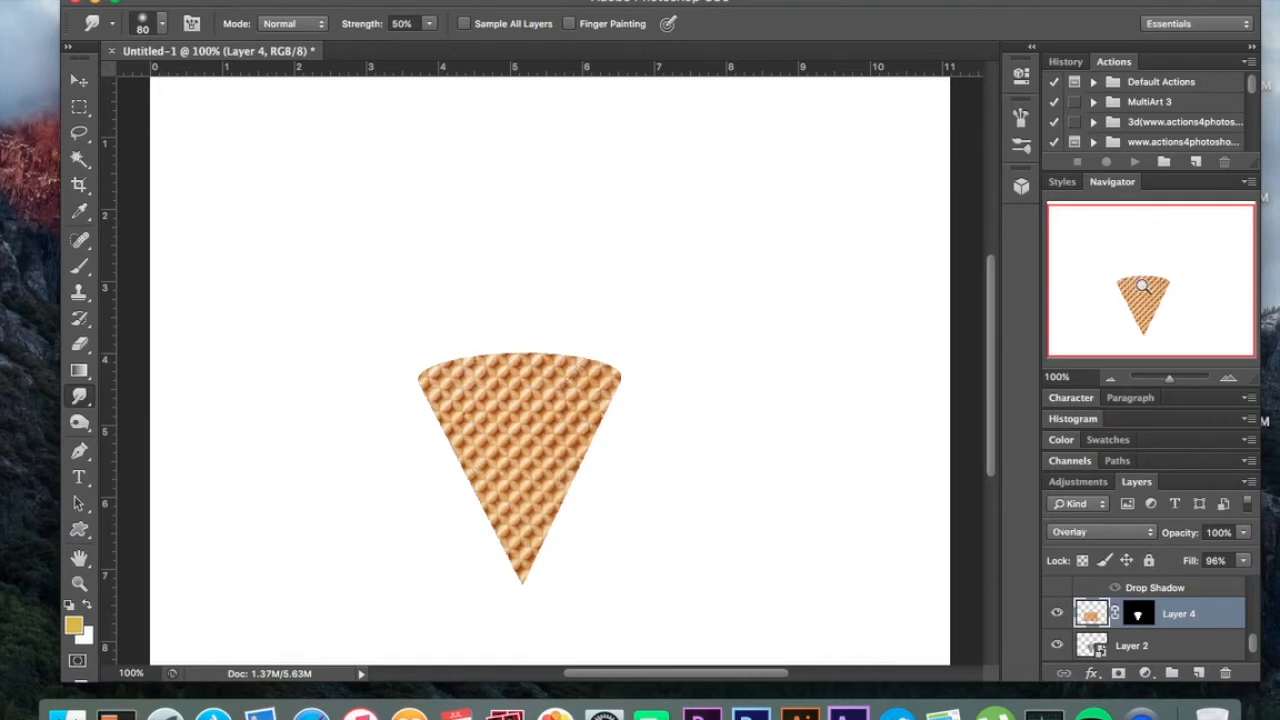
pyautogui.hotkey('ctrl', 'z')
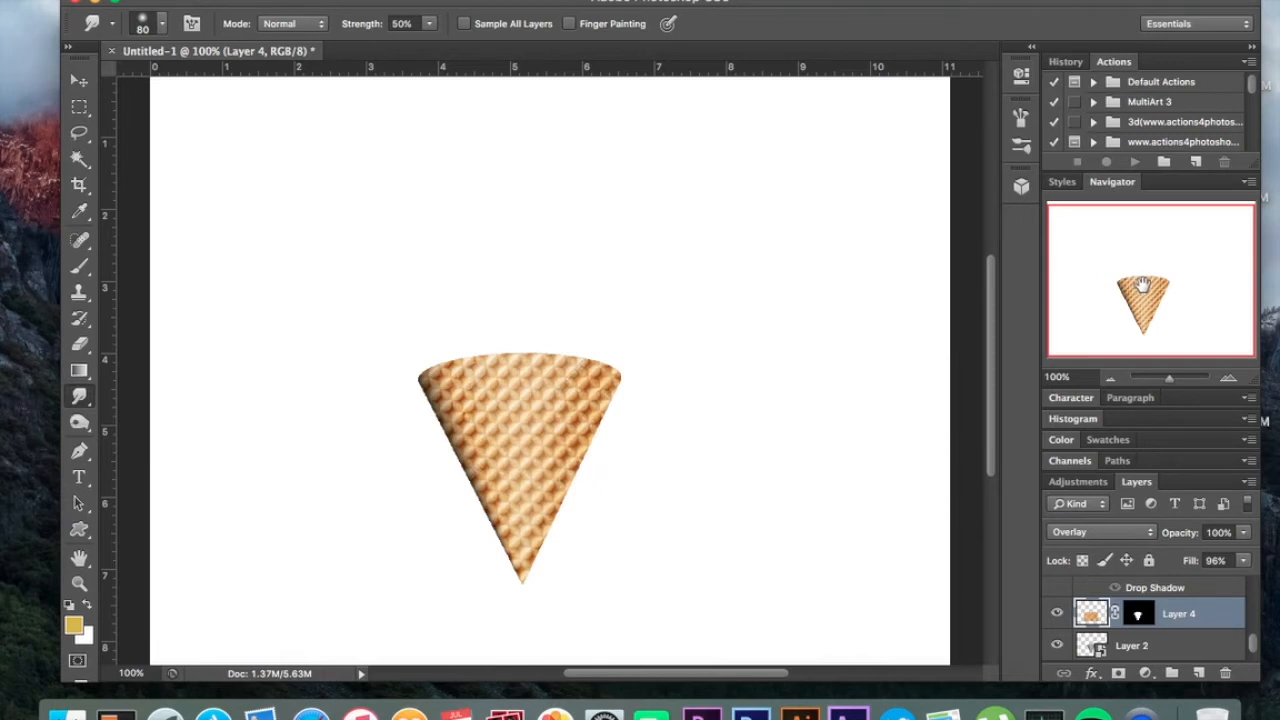
# Set the fill of the Shape 1 layer to 100%
pyautogui.scroll(5, 1195, 615)
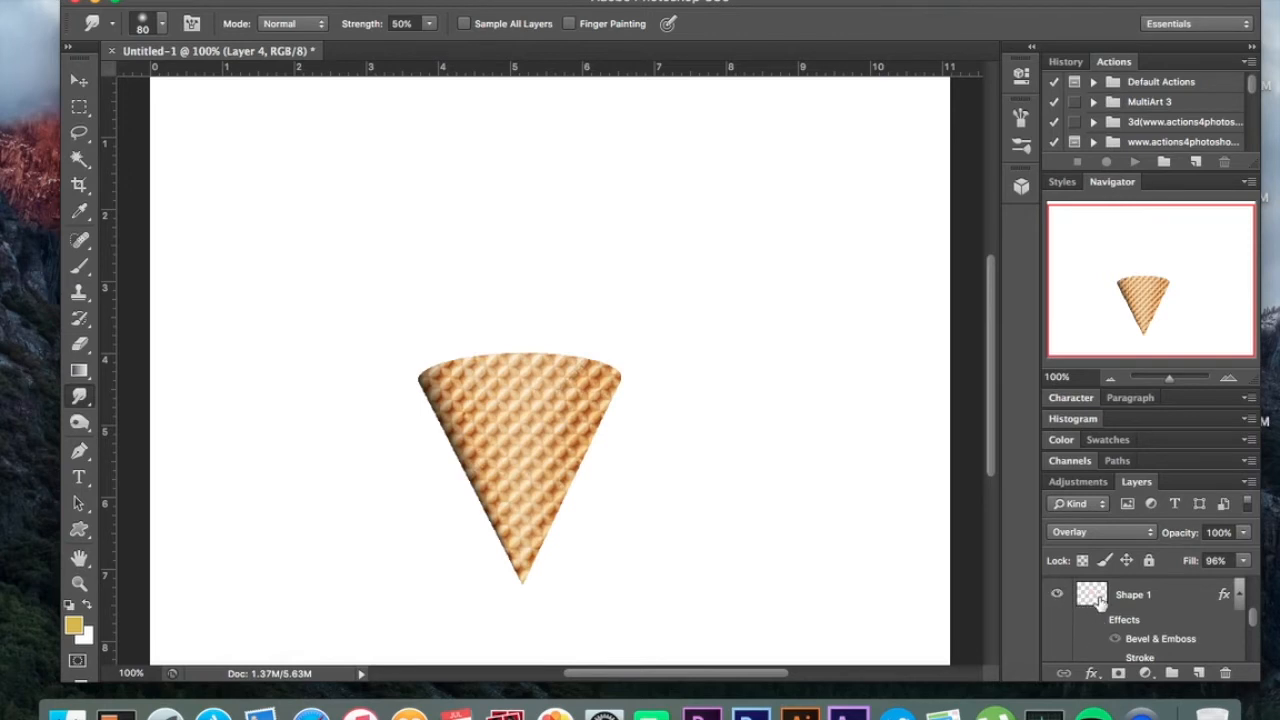
pyautogui.click(1212, 594)
pyautogui.click(1243, 561)
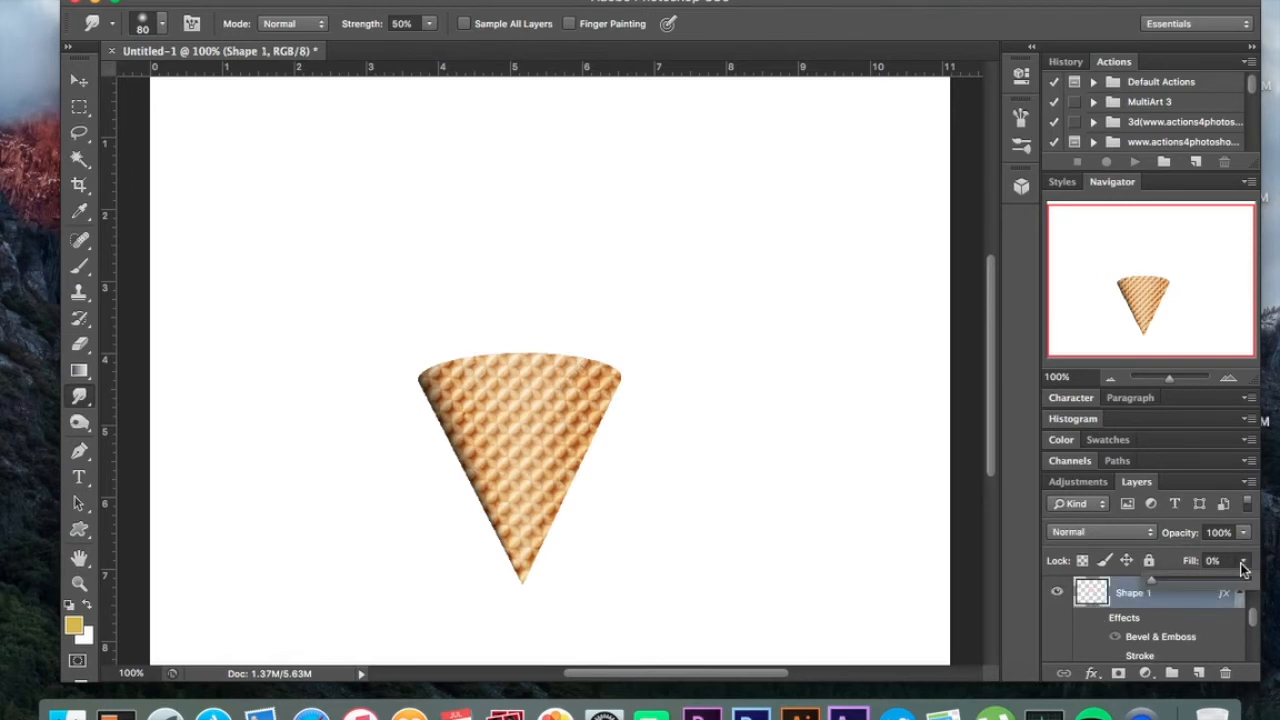
pyautogui.click(1248, 581)
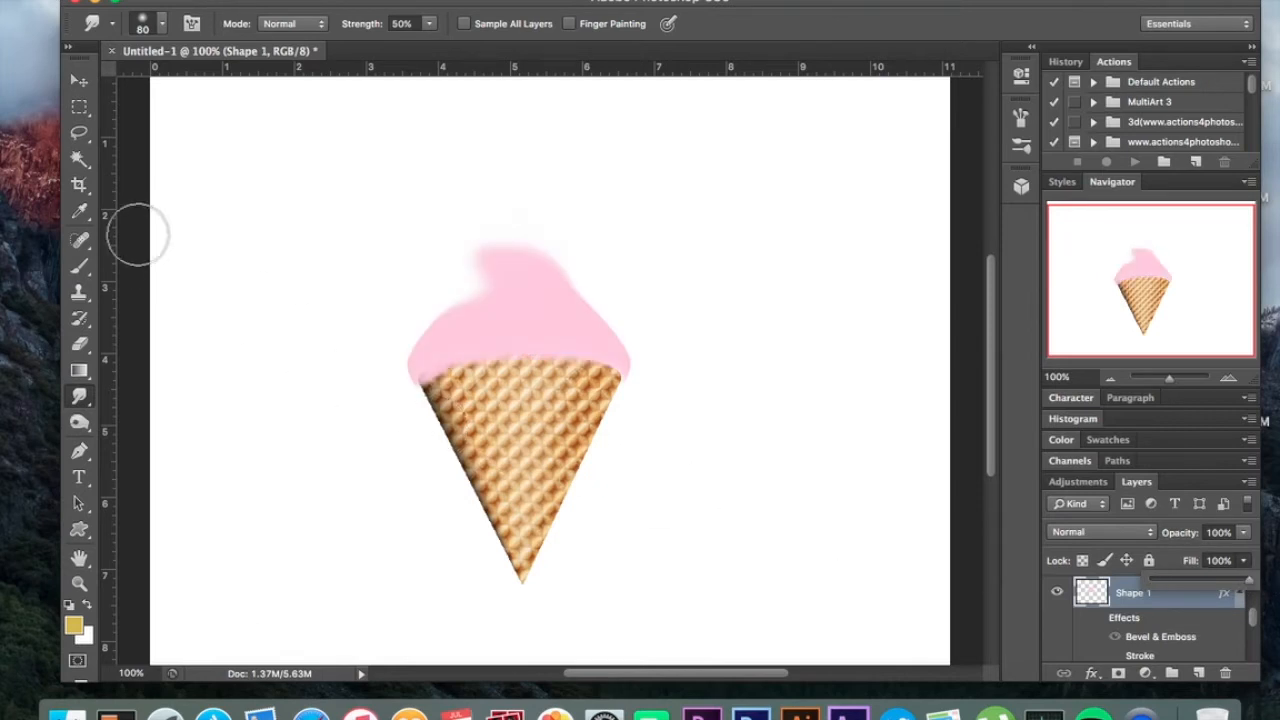
# Draw a Raindrop custom shape about 253 by 156 px over the top of the ice cream and undo it
pyautogui.click(79, 530)
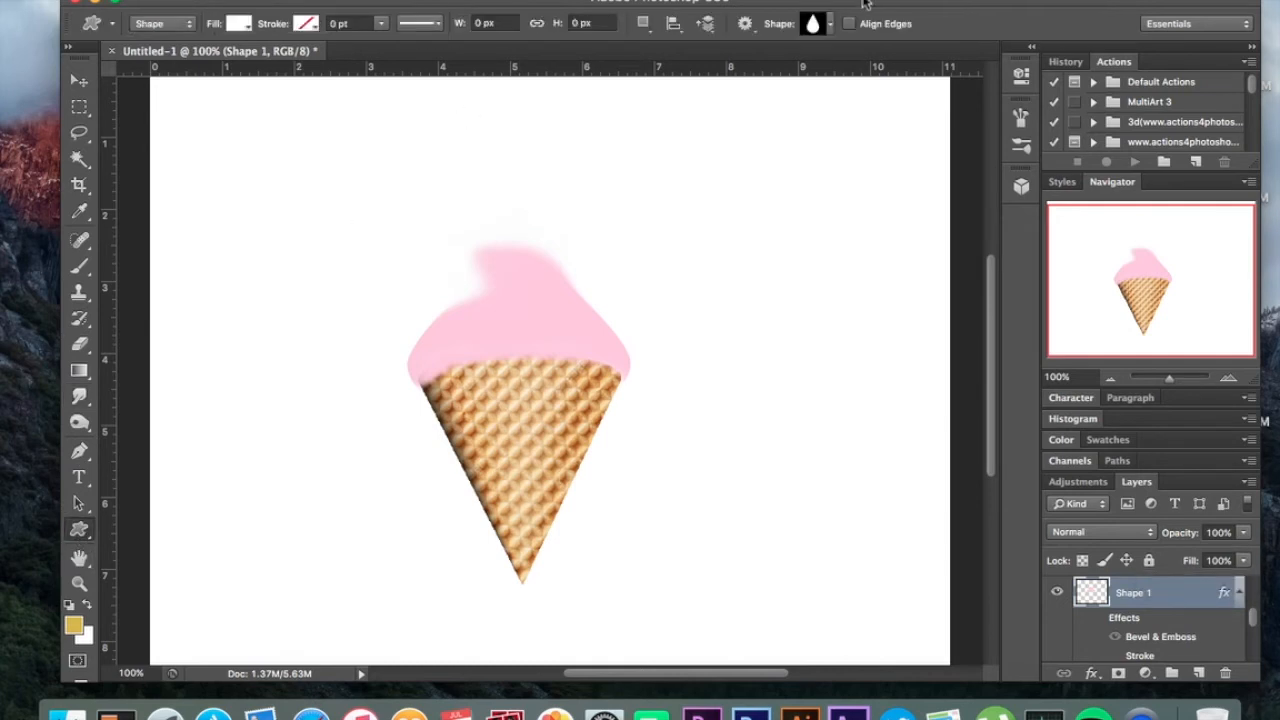
pyautogui.click(815, 25)
pyautogui.click(847, 136)
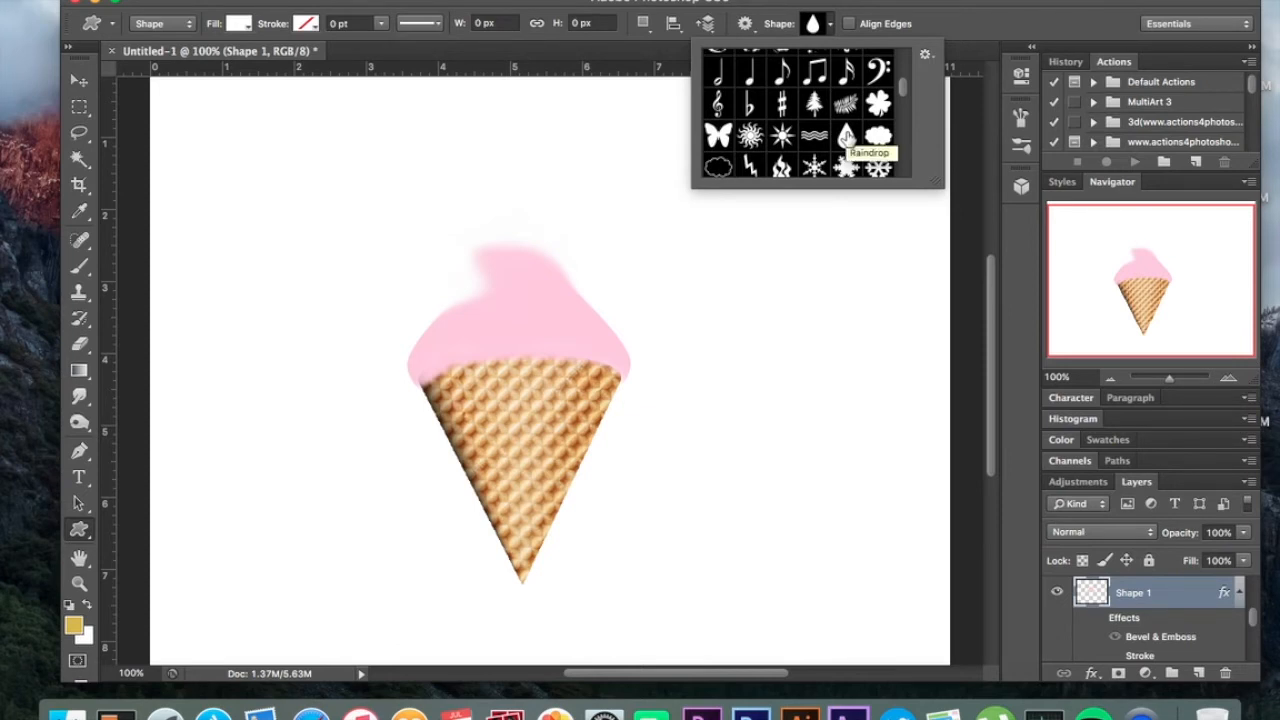
pyautogui.moveTo(335, 157); pyautogui.dragTo(587, 313)
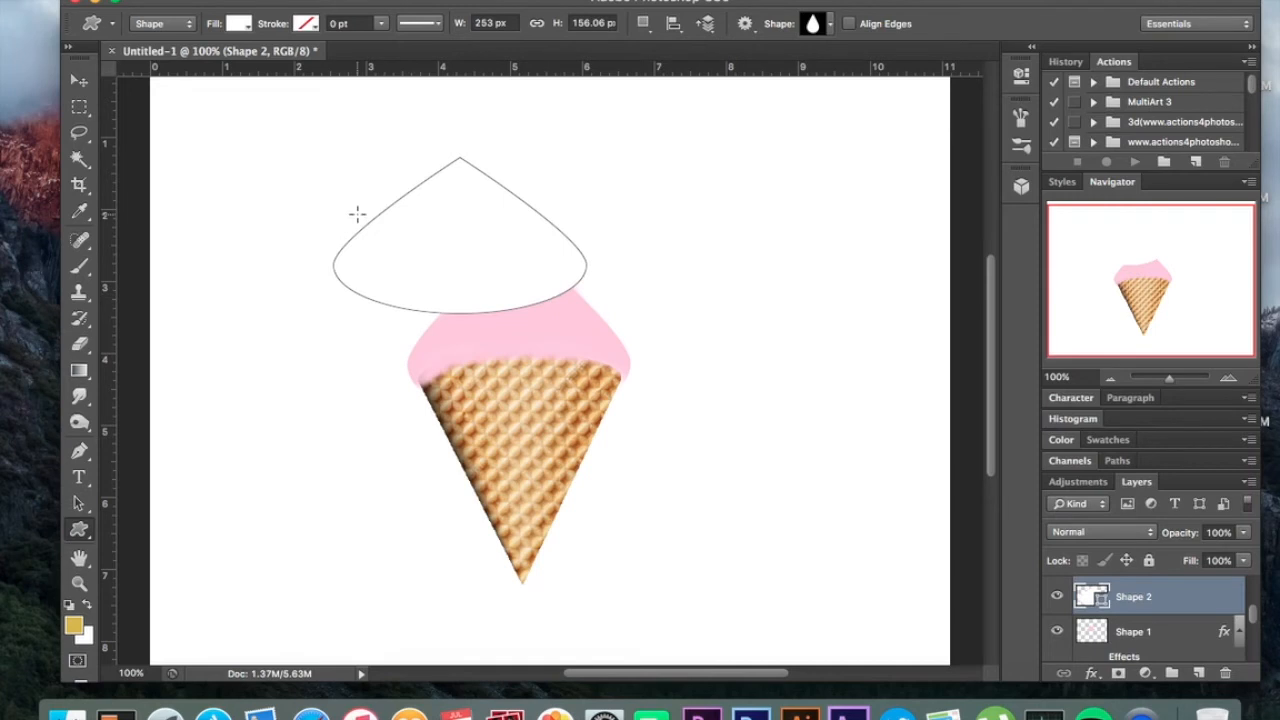
pyautogui.press('super+z')
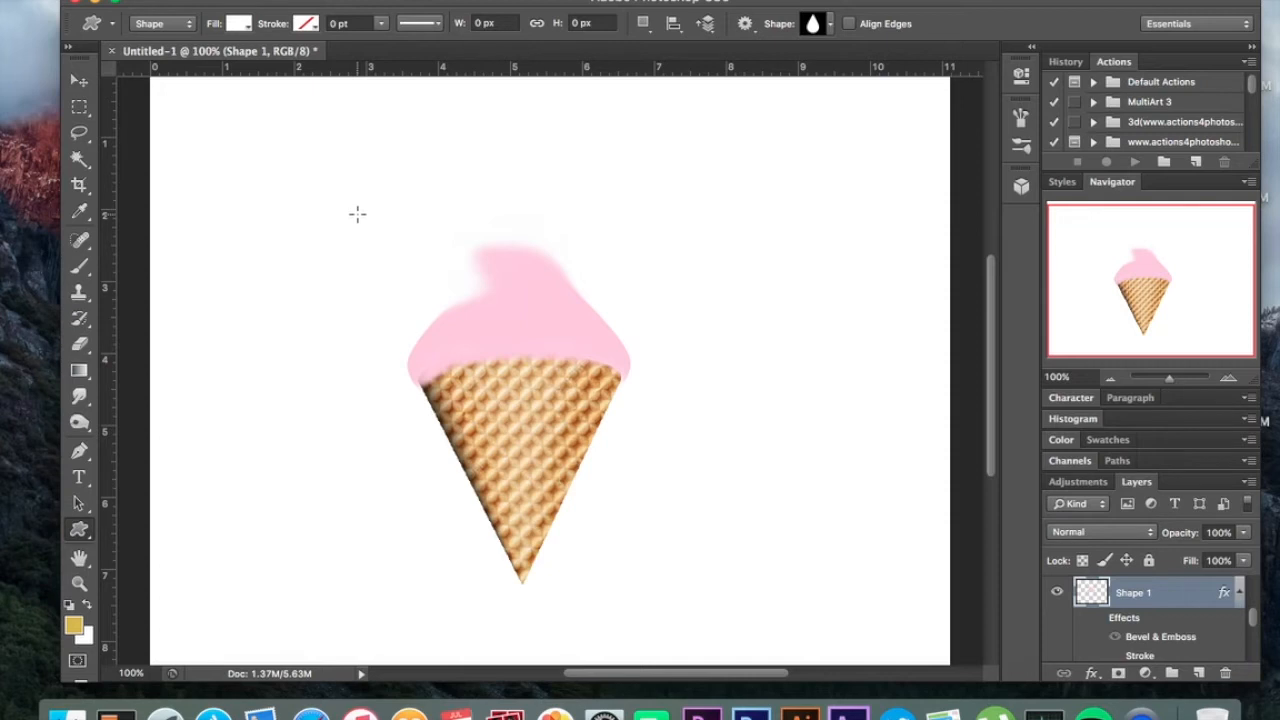
# Set the fill of the Shape 1 layer to 0%
pyautogui.click(1243, 560)
pyautogui.moveTo(1247, 580); pyautogui.dragTo(1039, 581)
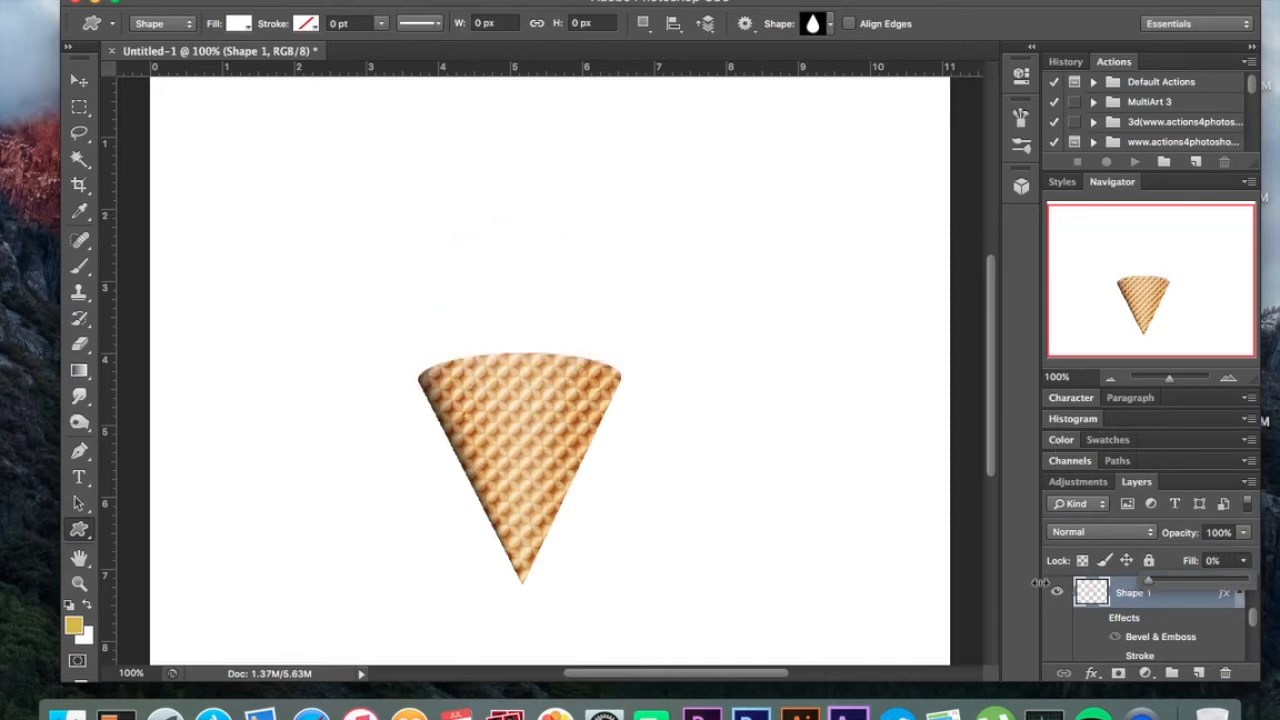
# Review the Bevel & Emboss settings in the Shape 1 layer style, including the shadow colour and gloss contour presets
pyautogui.doubleClick(1176, 604)
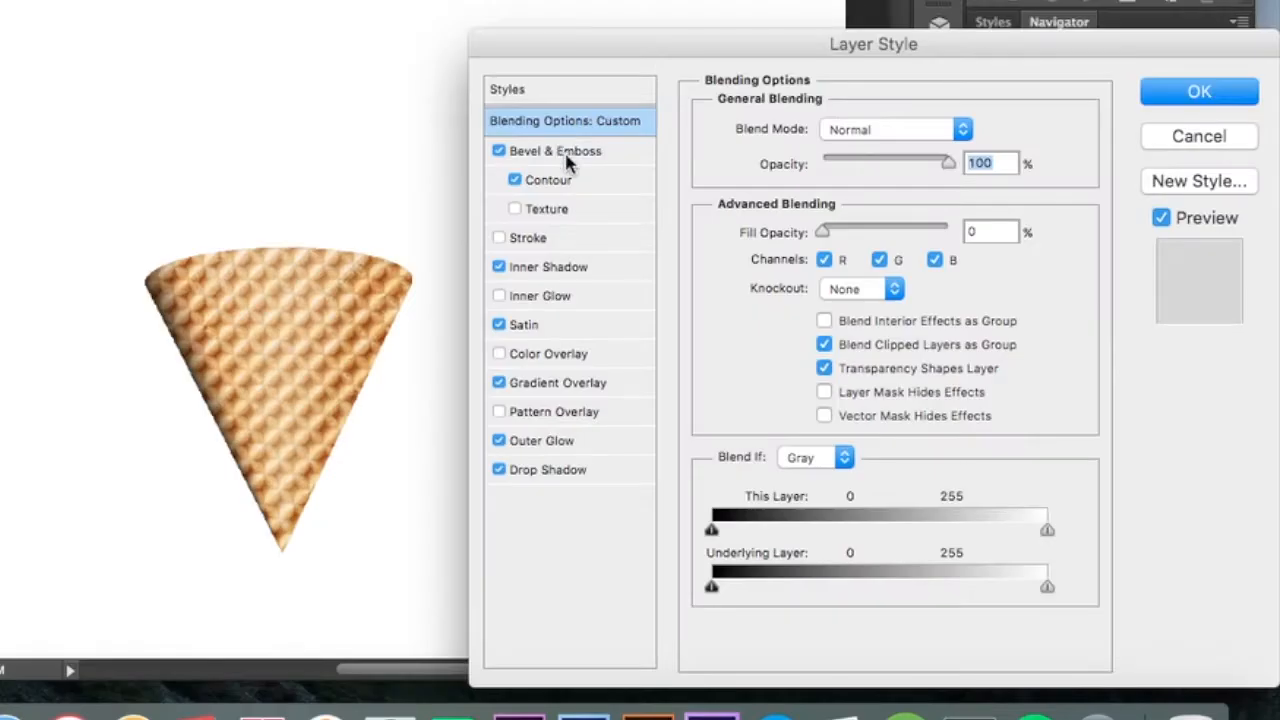
pyautogui.click(738, 284)
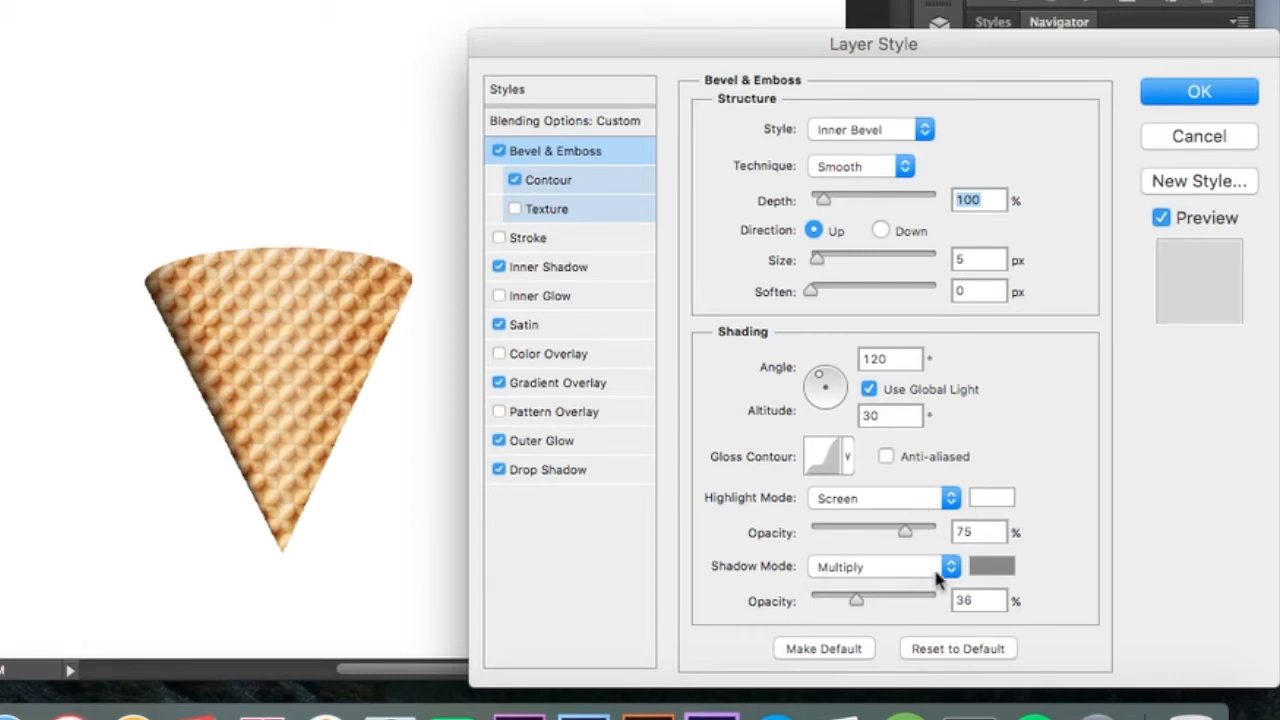
pyautogui.click(992, 567)
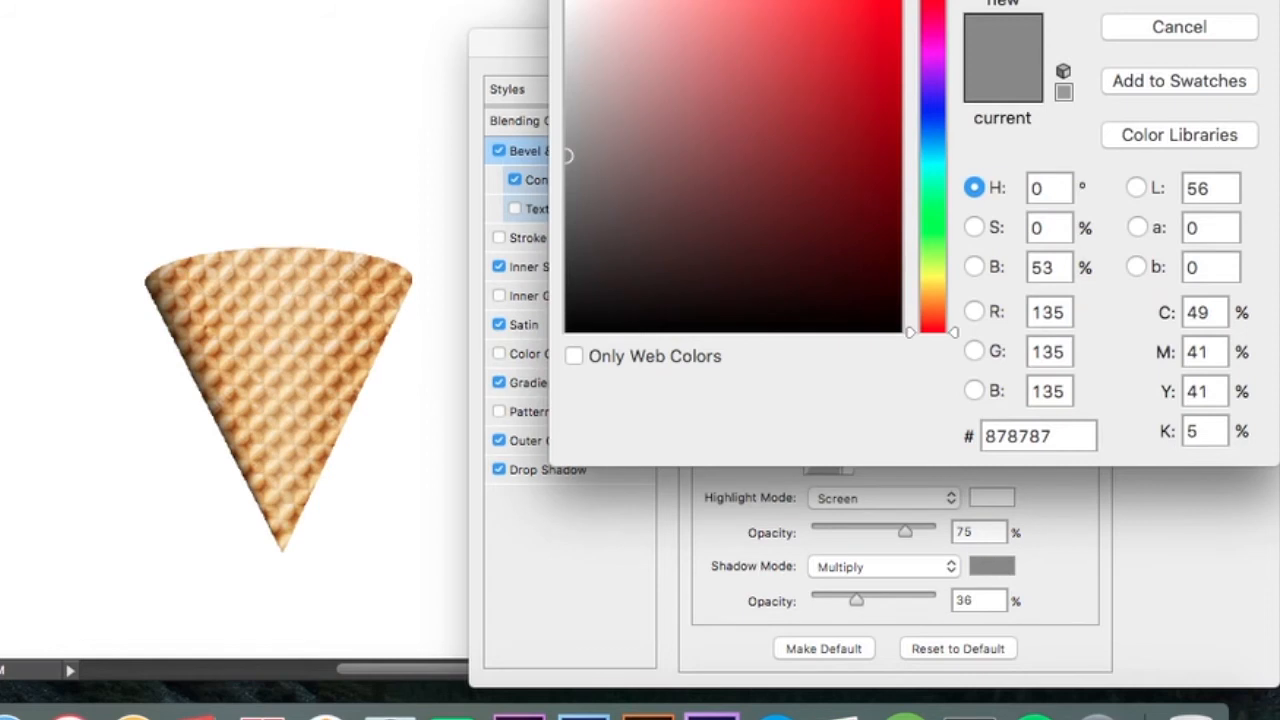
pyautogui.press('Return')
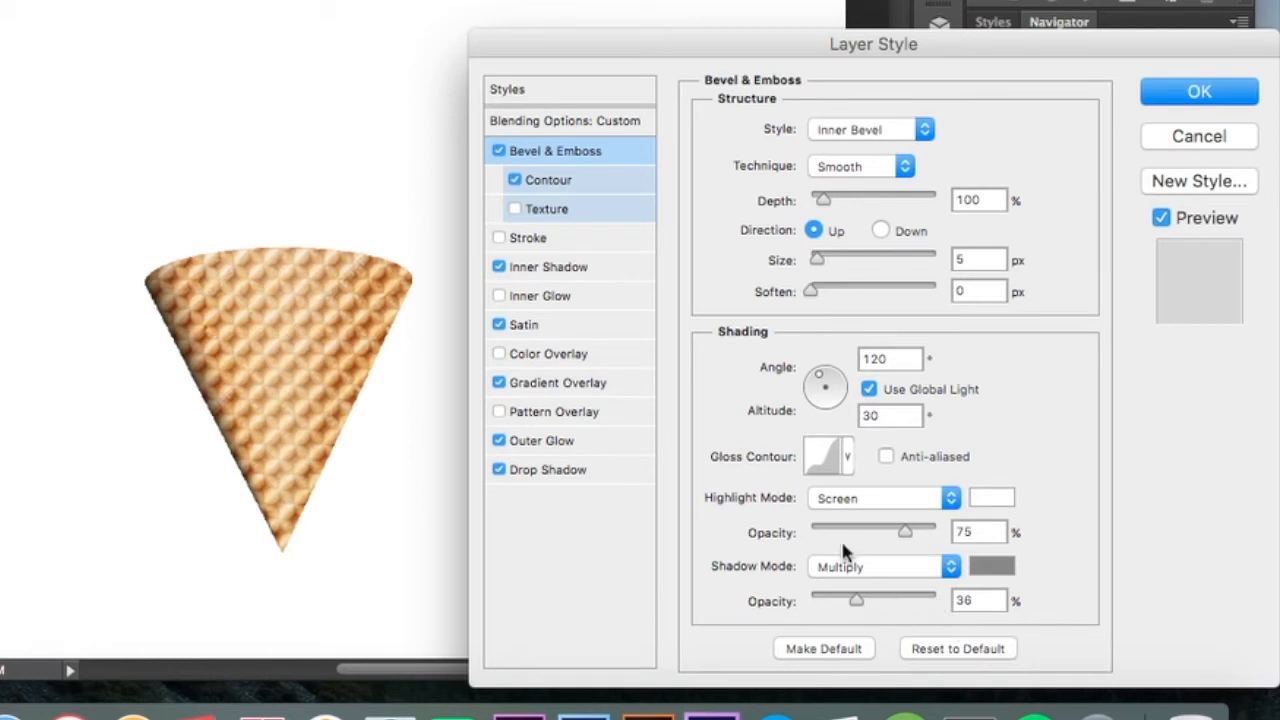
pyautogui.click(848, 458)
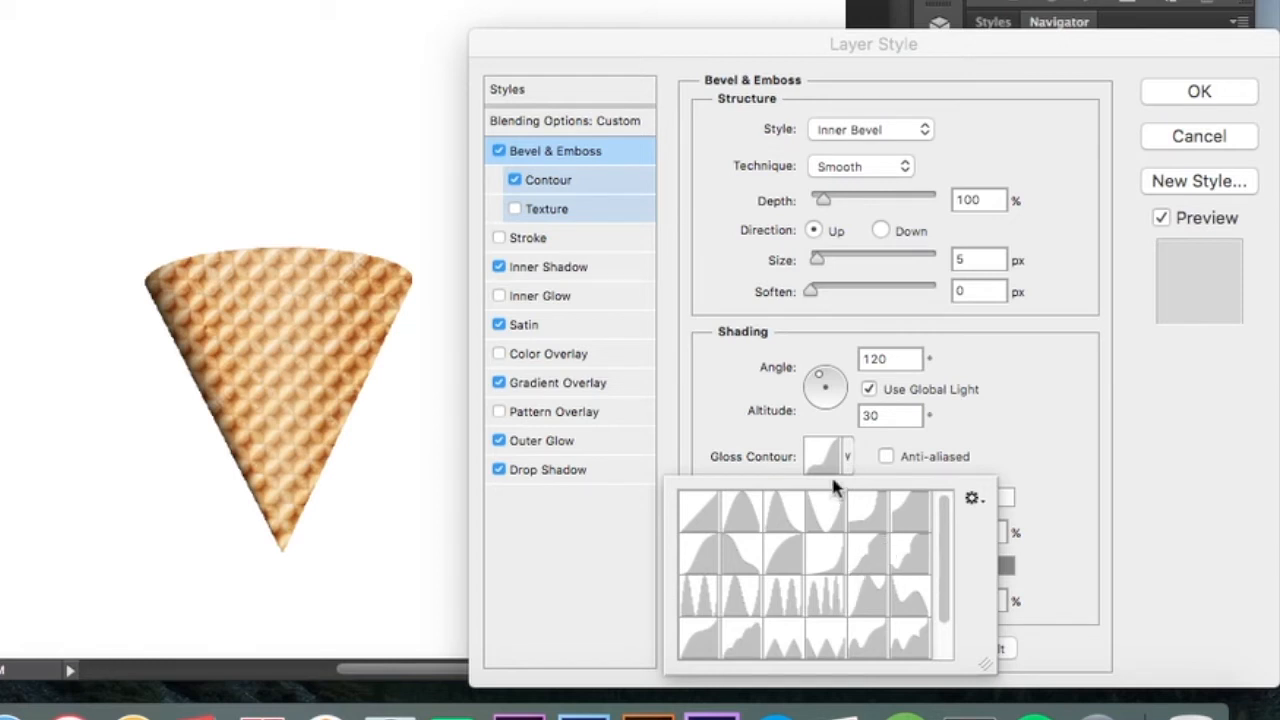
pyautogui.click(760, 455)
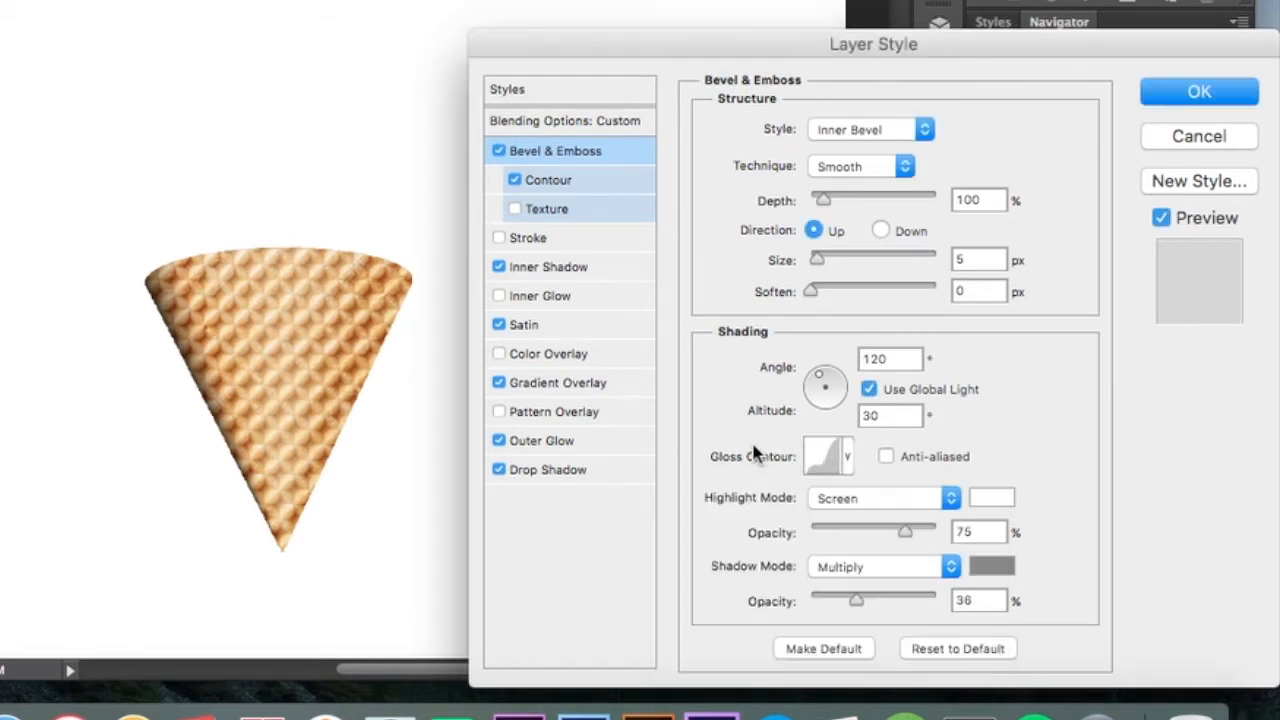
pyautogui.click(846, 458)
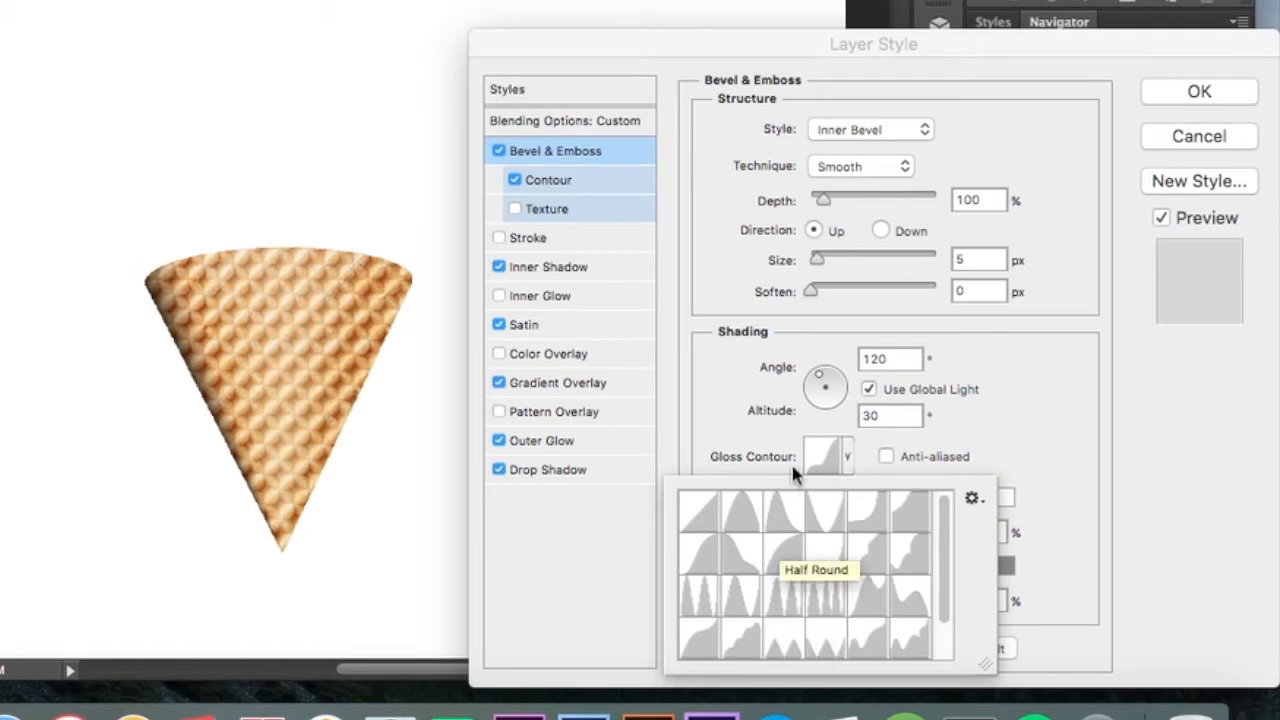
pyautogui.click(846, 458)
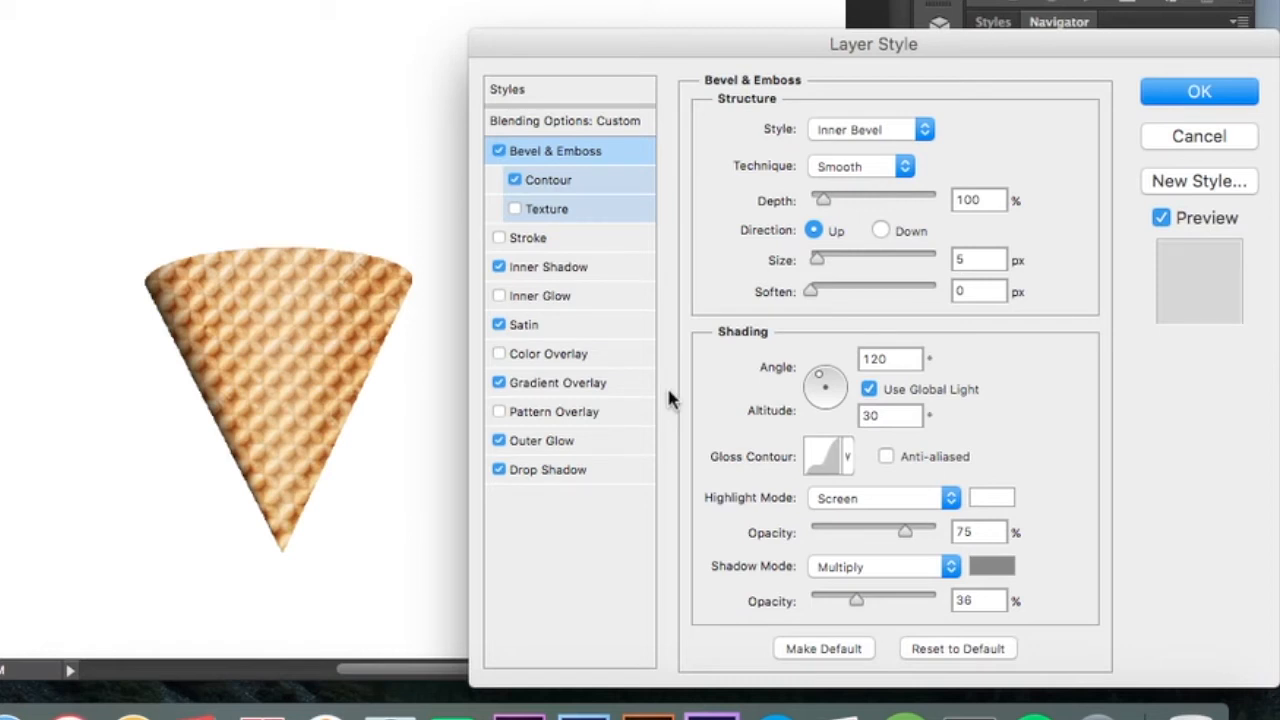
# Review the Inner Shadow settings of the Shape 1 layer style and look through its contour presets without changing them
pyautogui.click(560, 278)
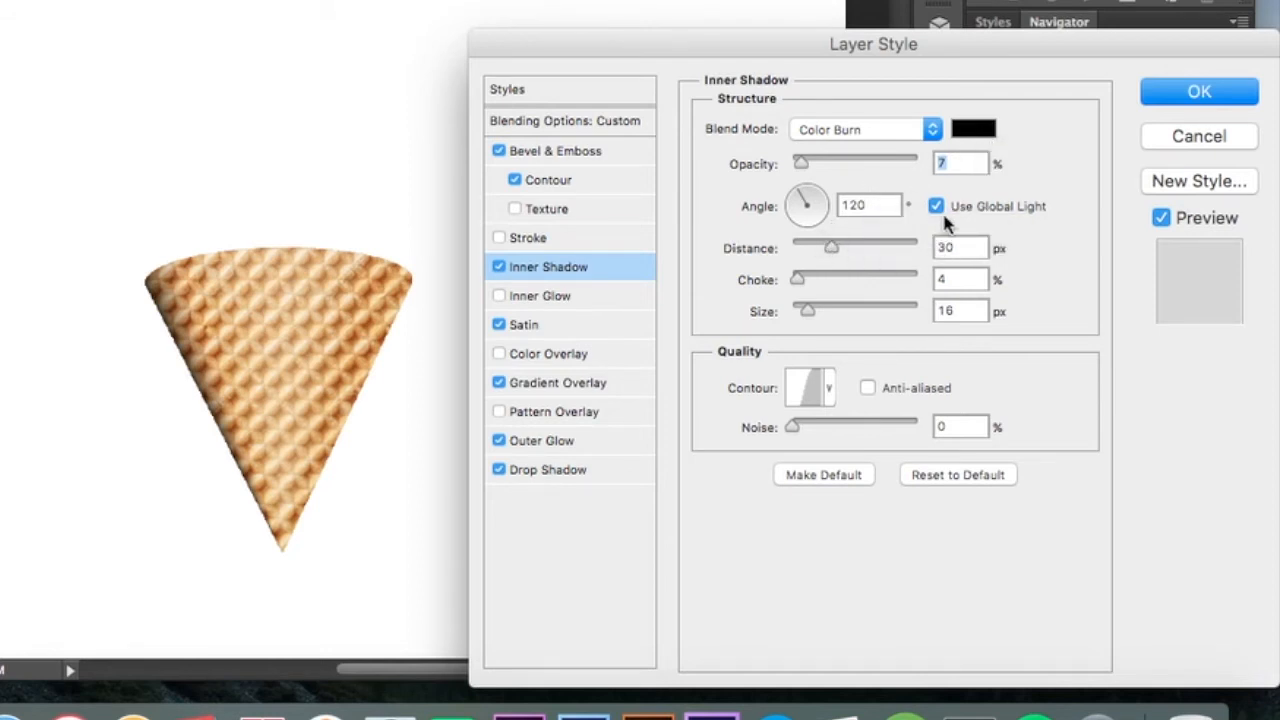
pyautogui.click(807, 390)
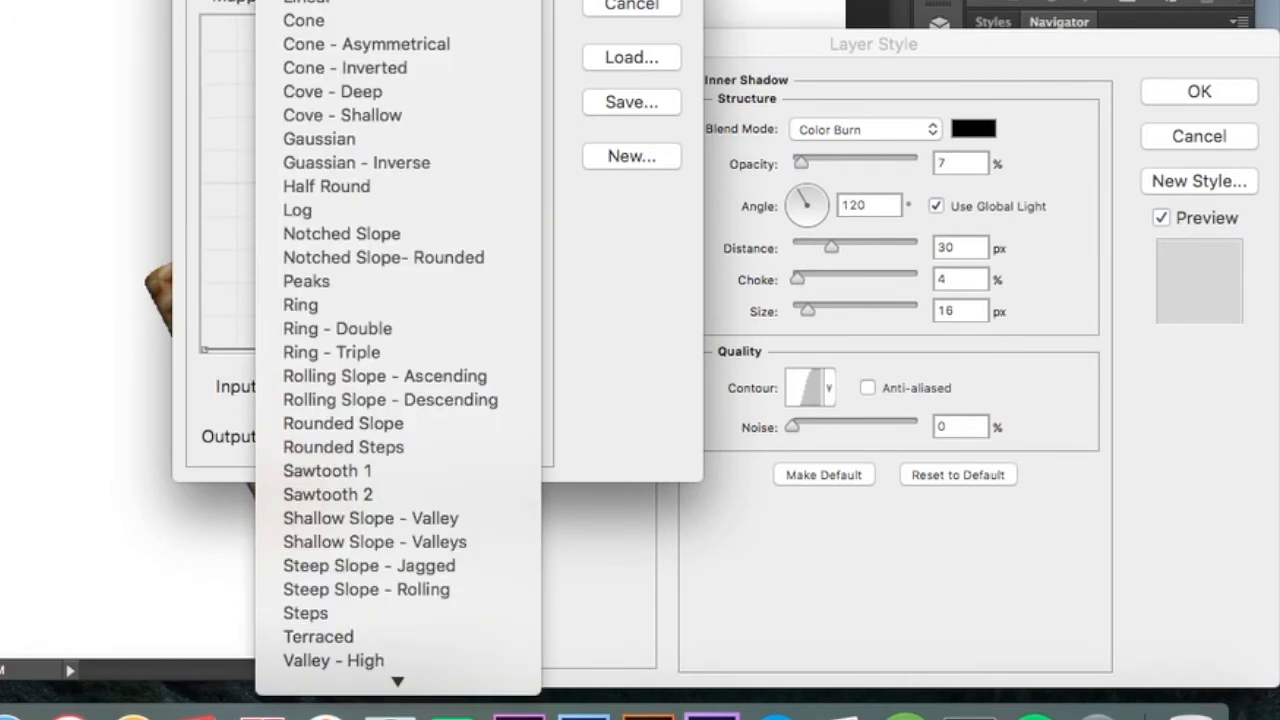
pyautogui.press('Escape')
pyautogui.click(640, 7)
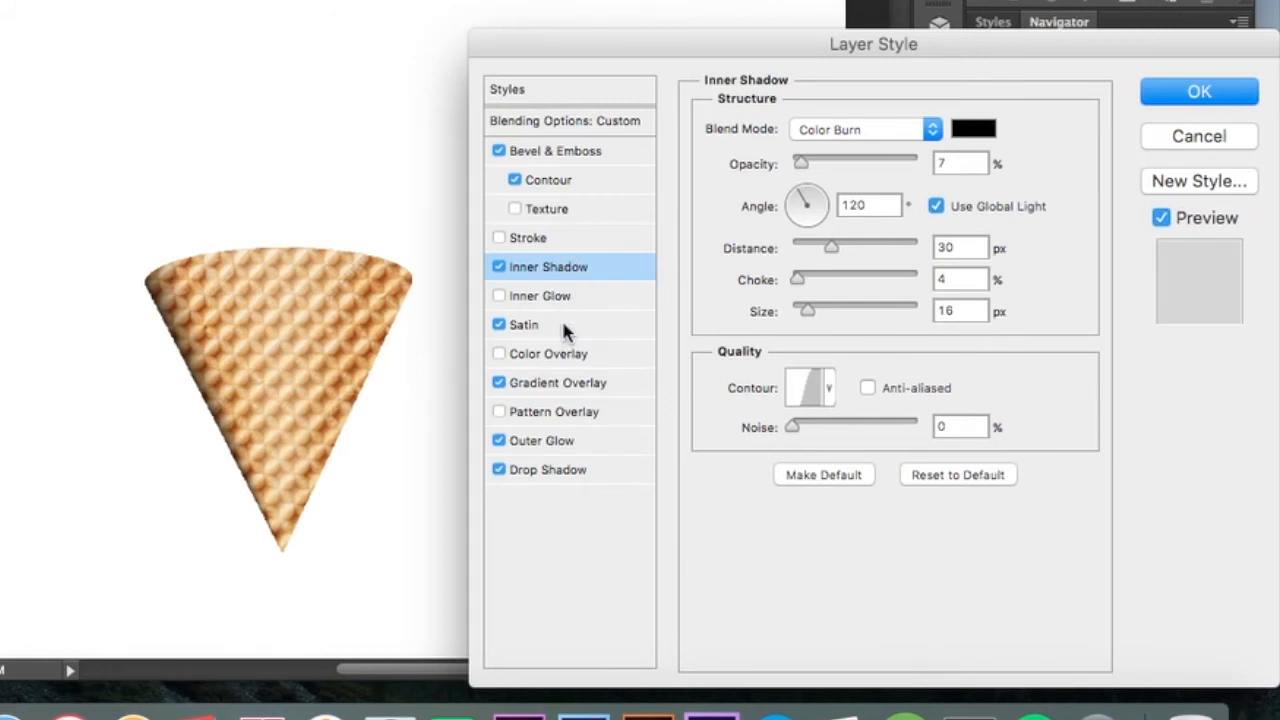
# Review the Satin settings of the Shape 1 layer style, including the effect colour, contour curve and contour presets
pyautogui.click(563, 327)
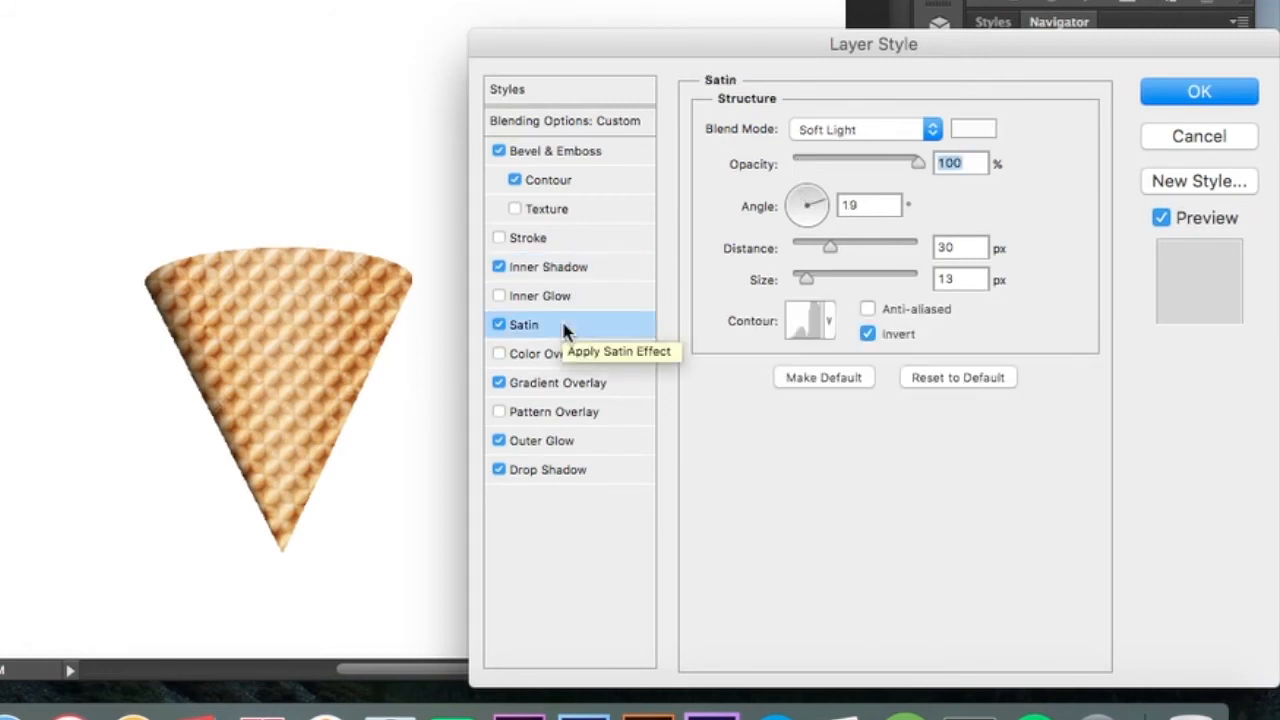
pyautogui.click(965, 130)
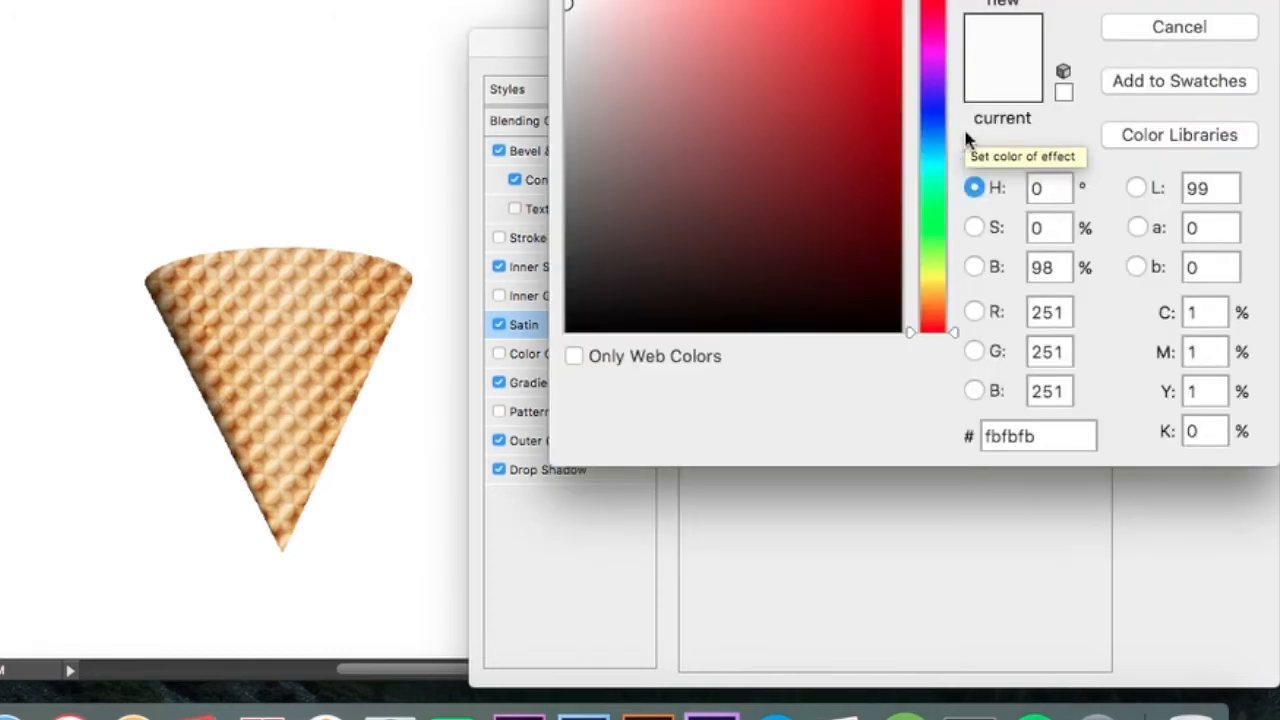
pyautogui.click(1170, 0)
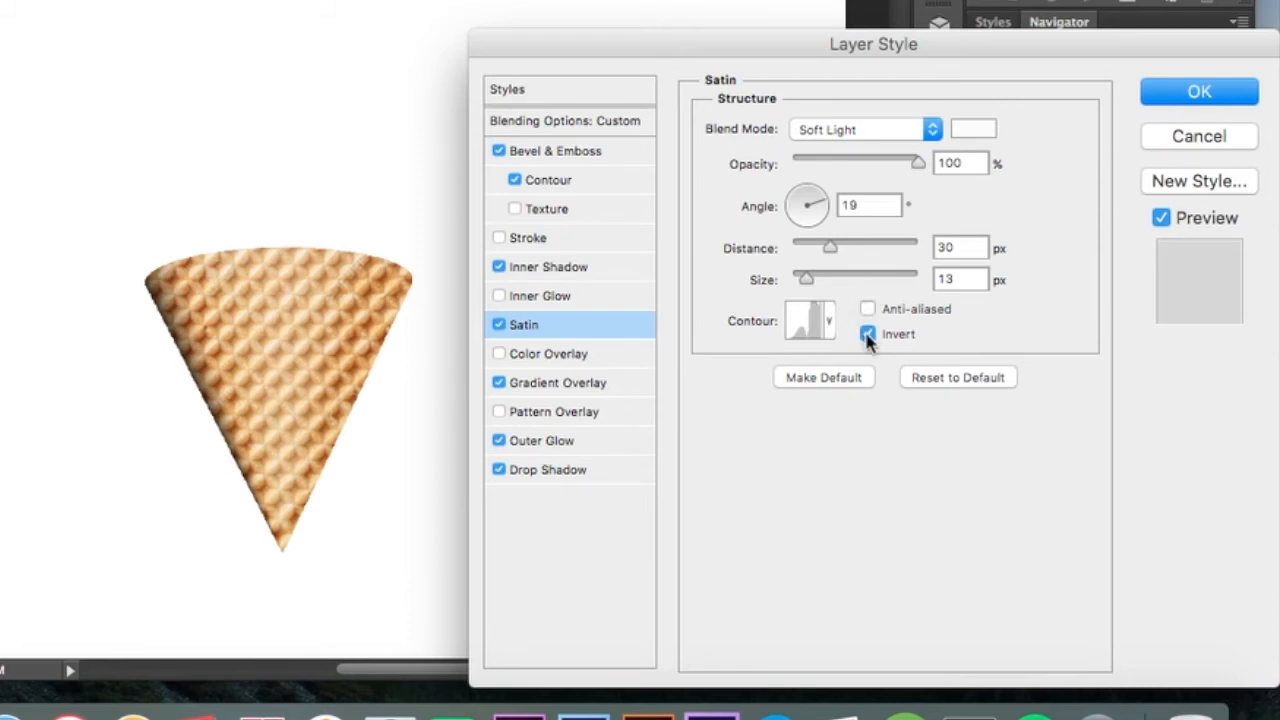
pyautogui.click(810, 332)
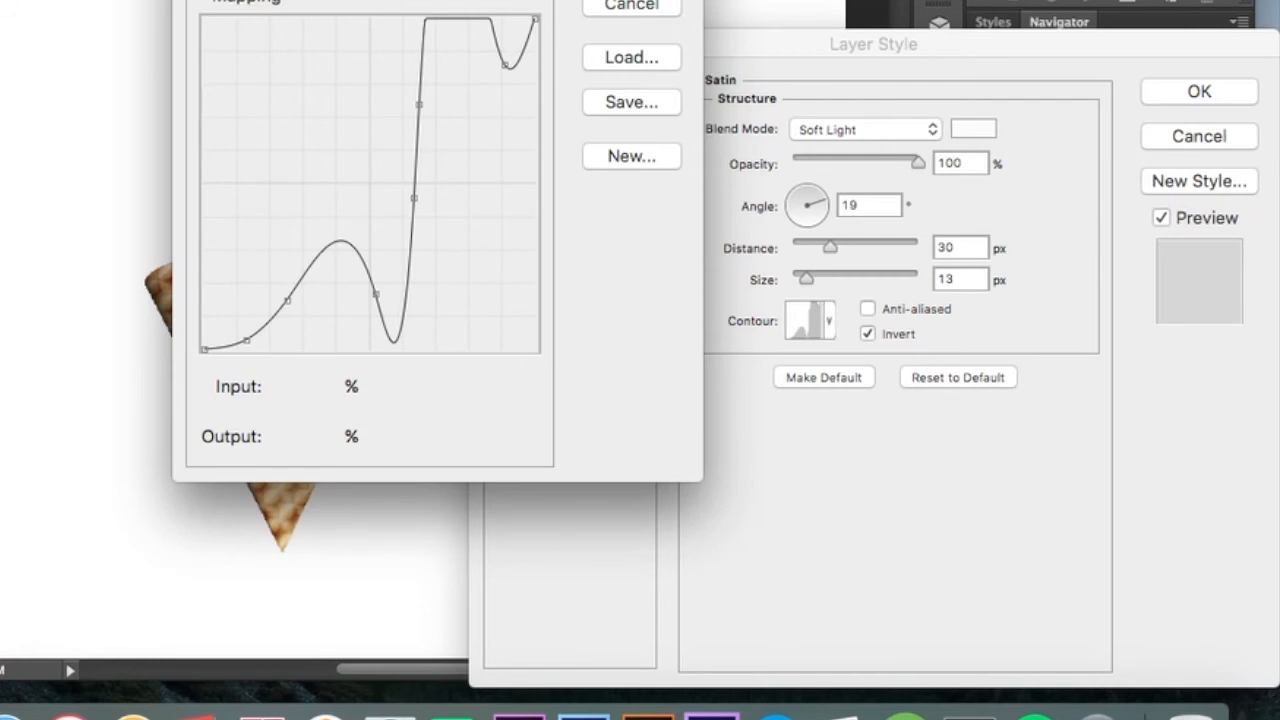
pyautogui.press('Return')
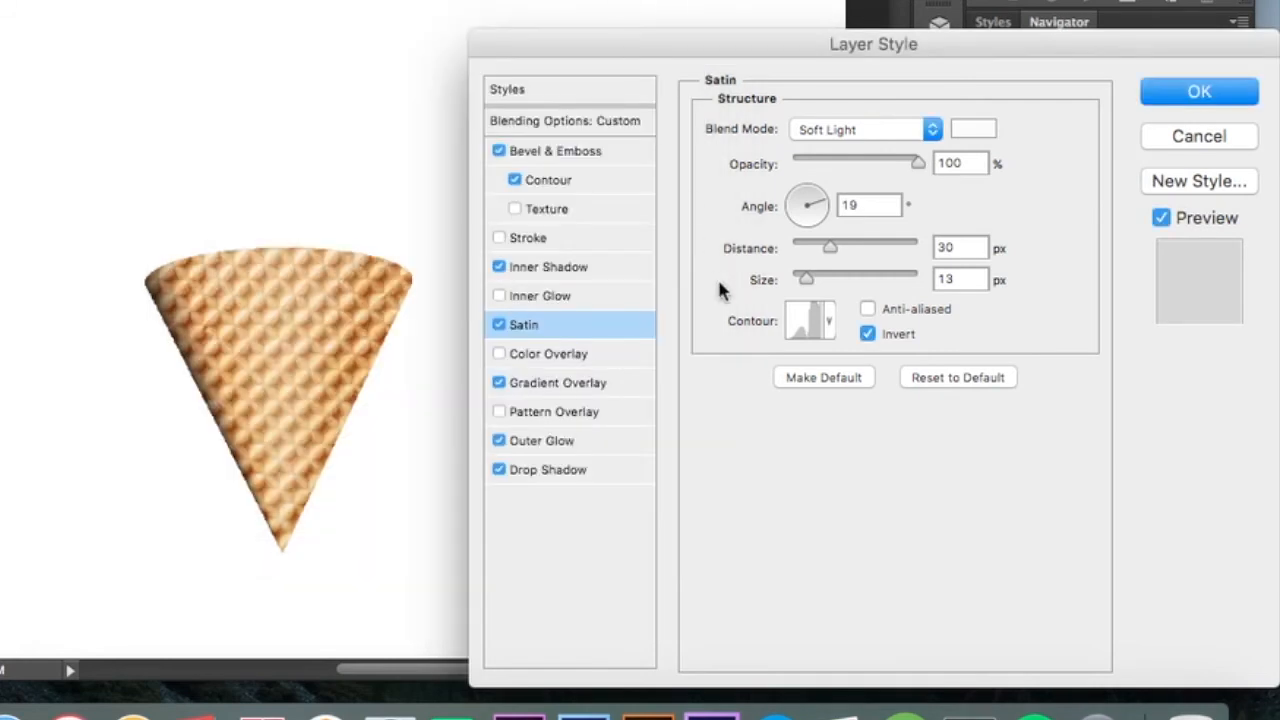
pyautogui.click(828, 324)
pyautogui.scroll(-1, 836, 496)
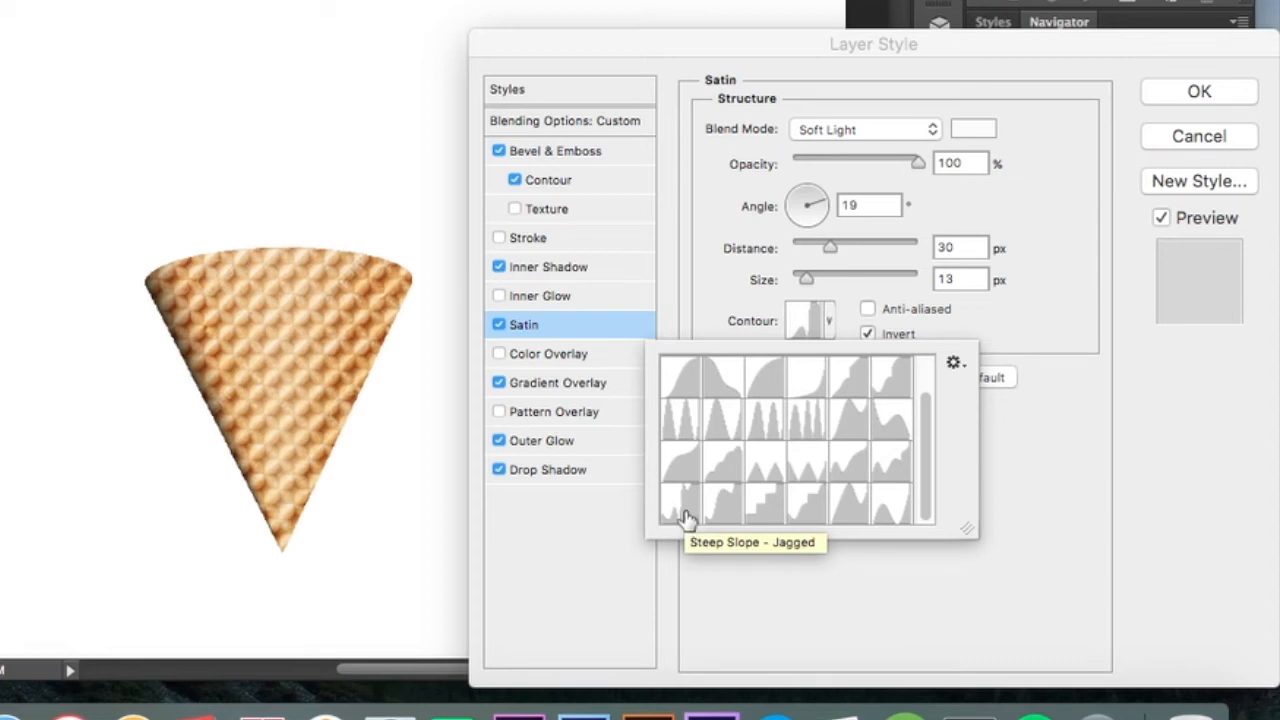
pyautogui.click(833, 323)
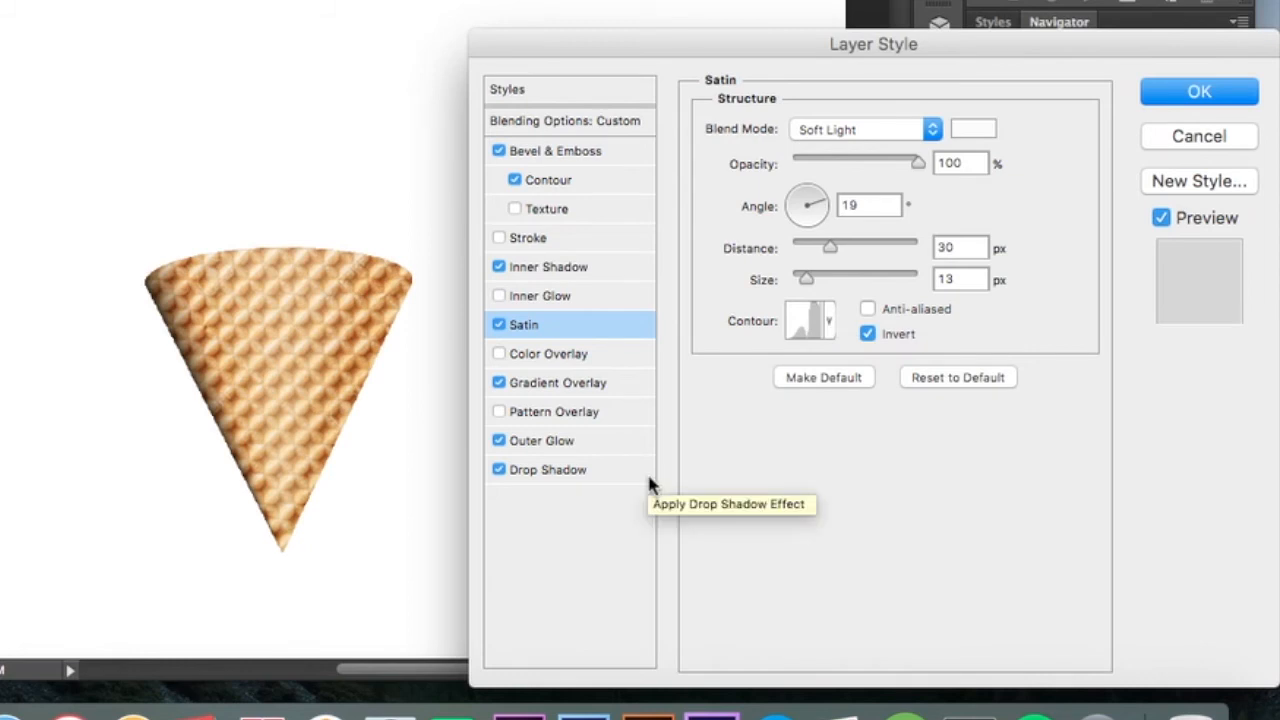
# Inspect the Gradient Overlay's Green, Blue, Yellow gradient and the colour of its first stop, keeping the gradient as it is
pyautogui.click(557, 388)
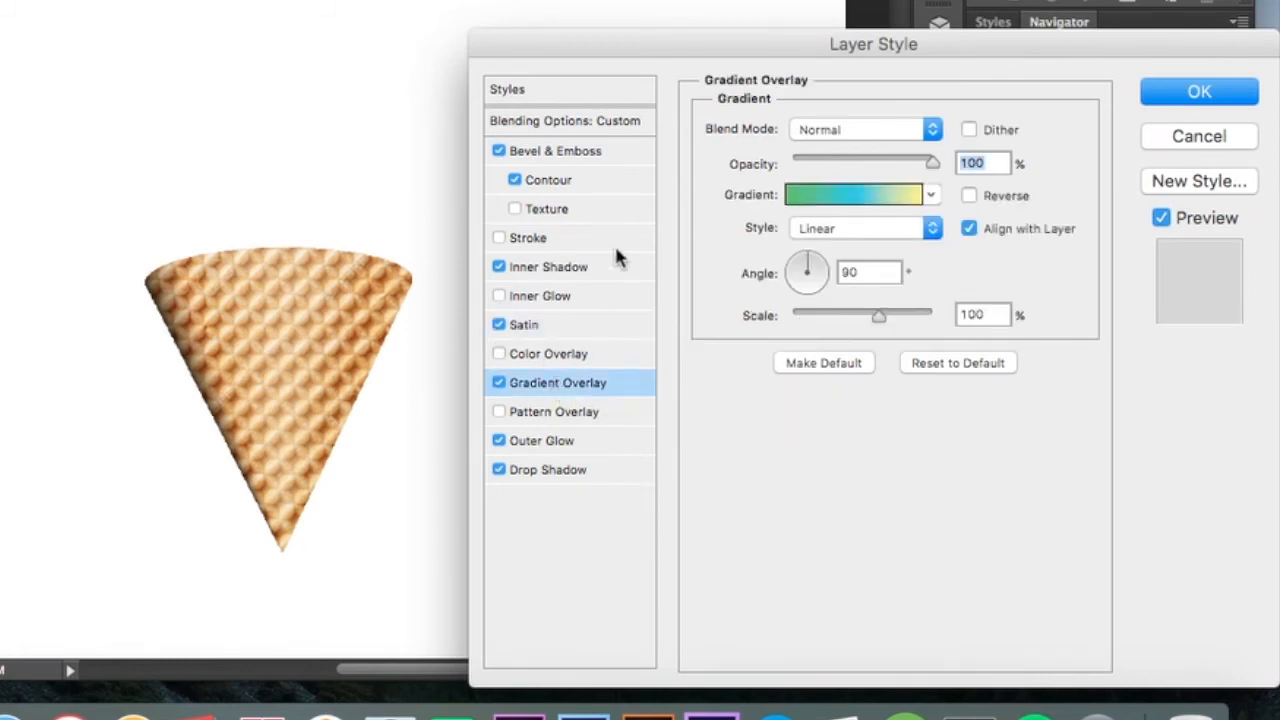
pyautogui.click(845, 196)
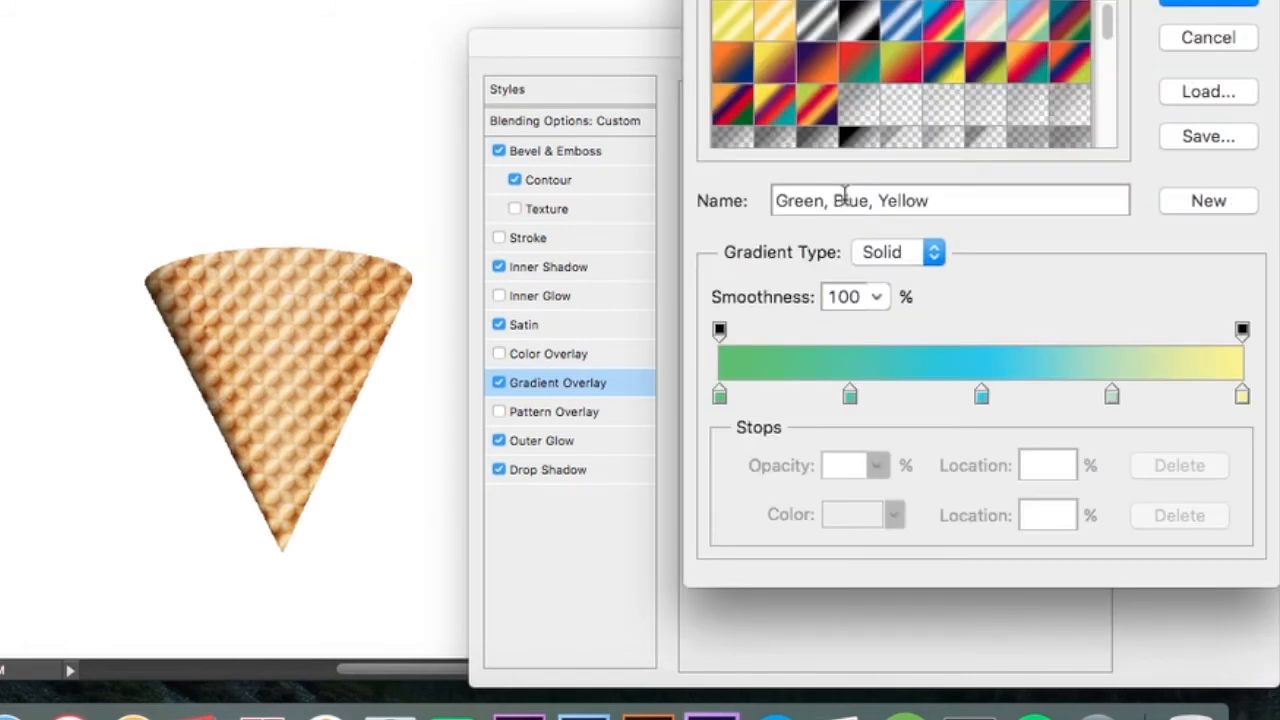
pyautogui.scroll(-5, 845, 128)
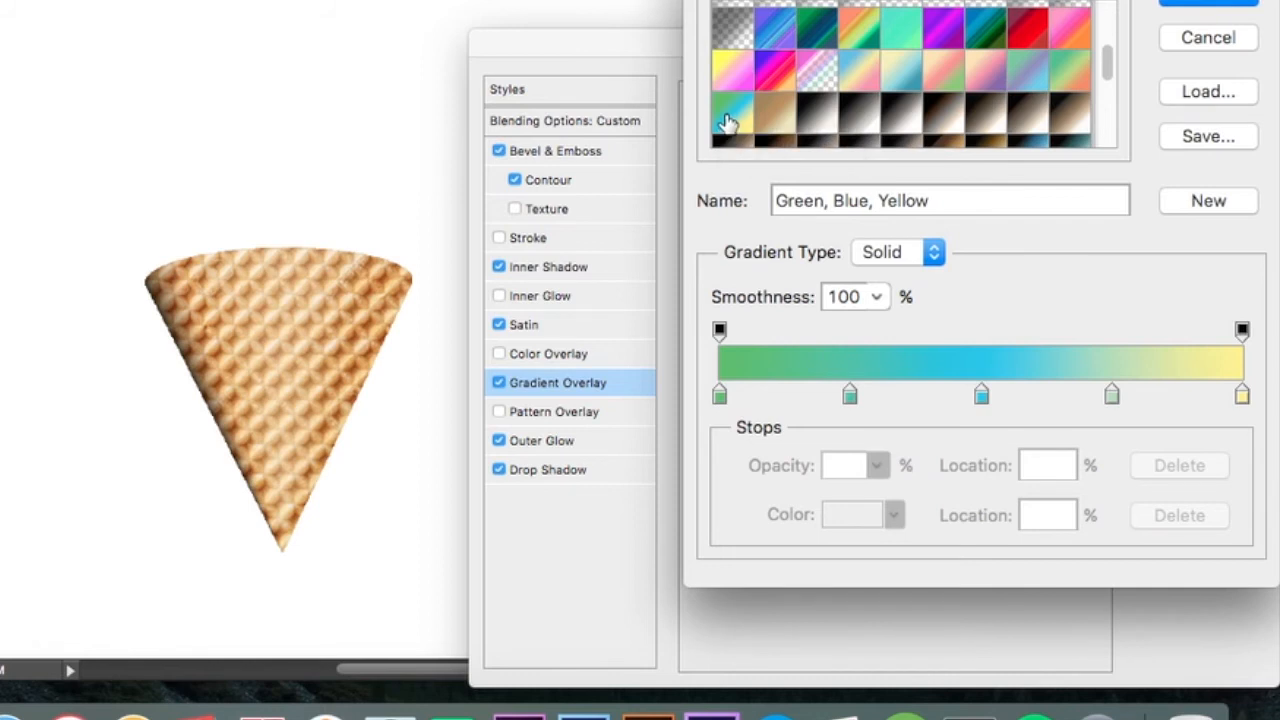
pyautogui.click(719, 396)
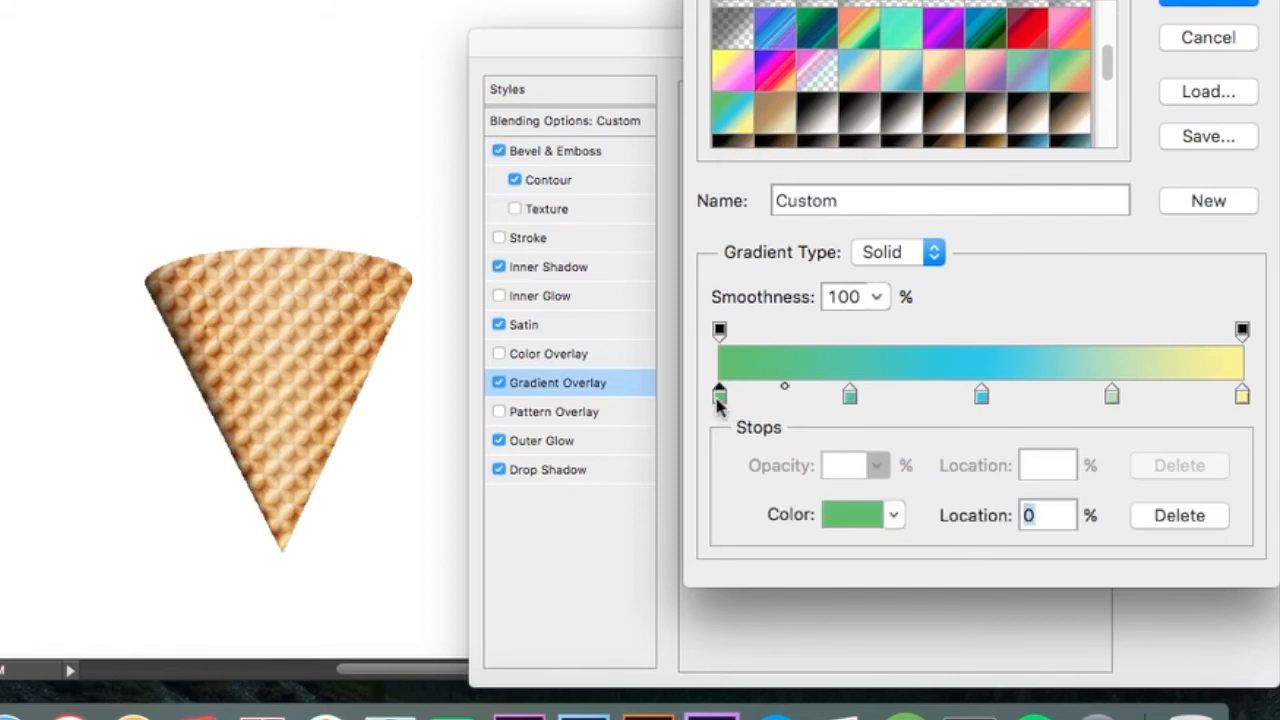
pyautogui.click(856, 522)
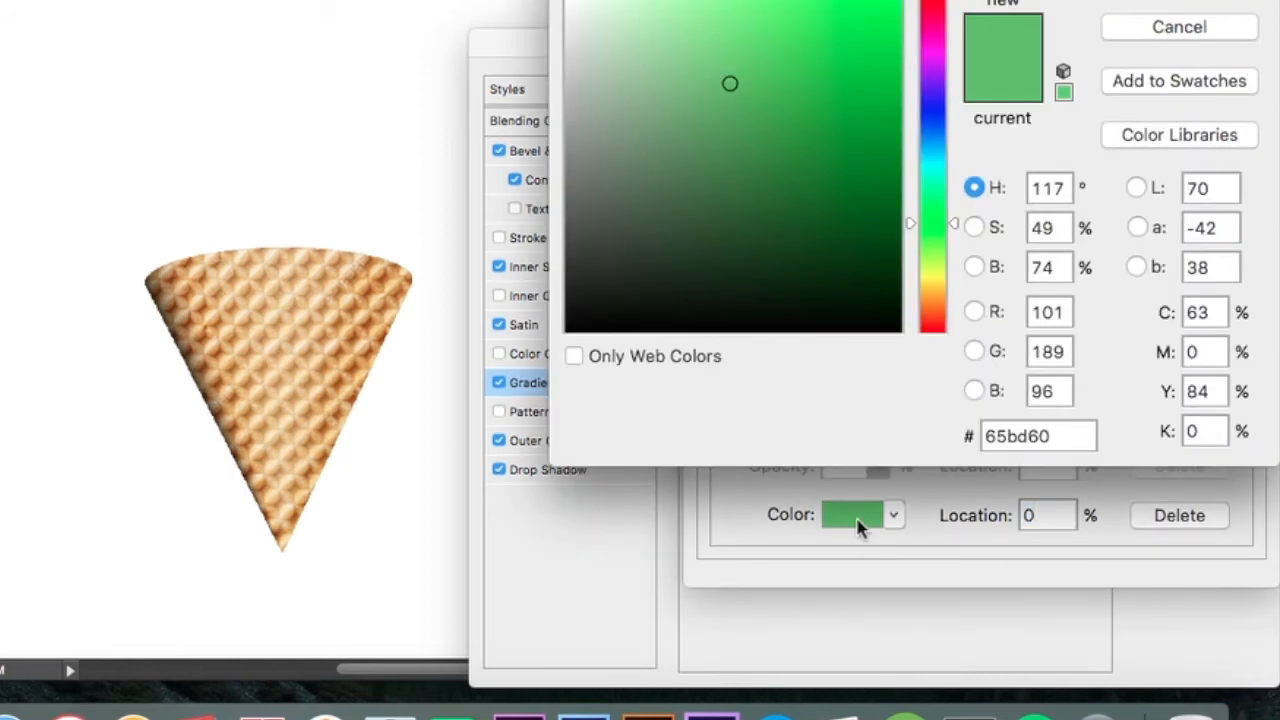
pyautogui.click(1145, 27)
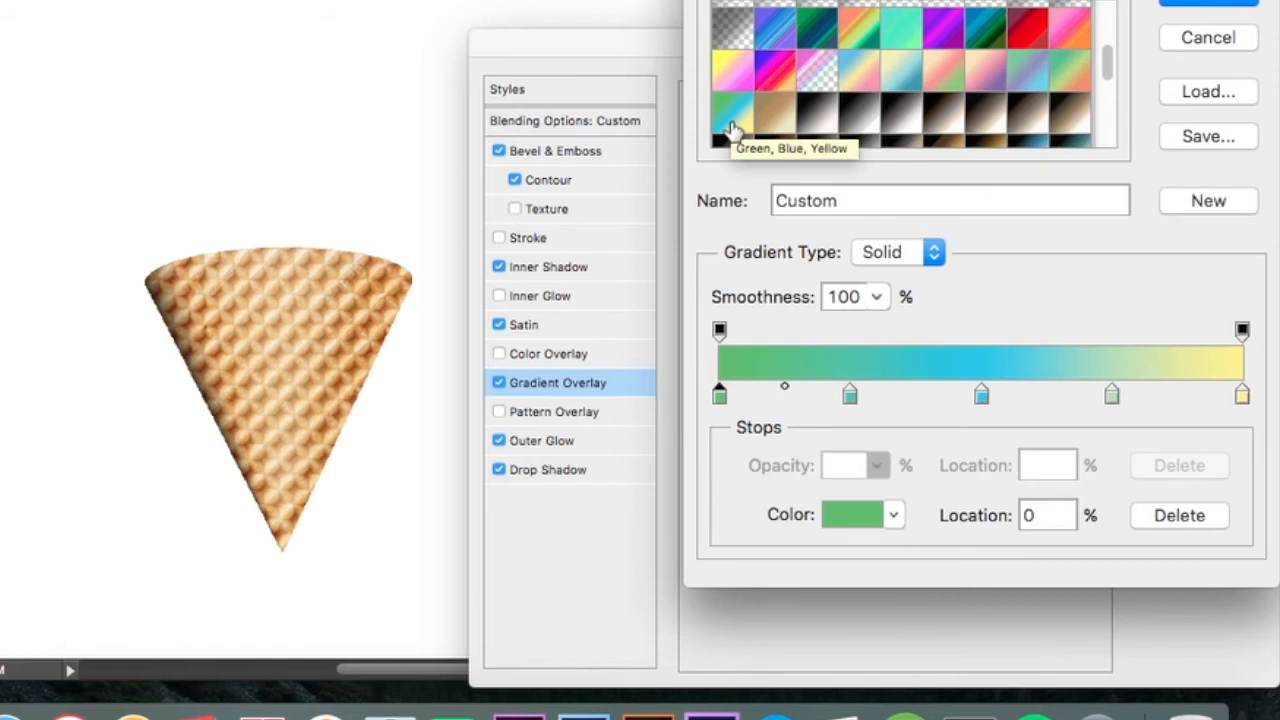
pyautogui.press('Return')
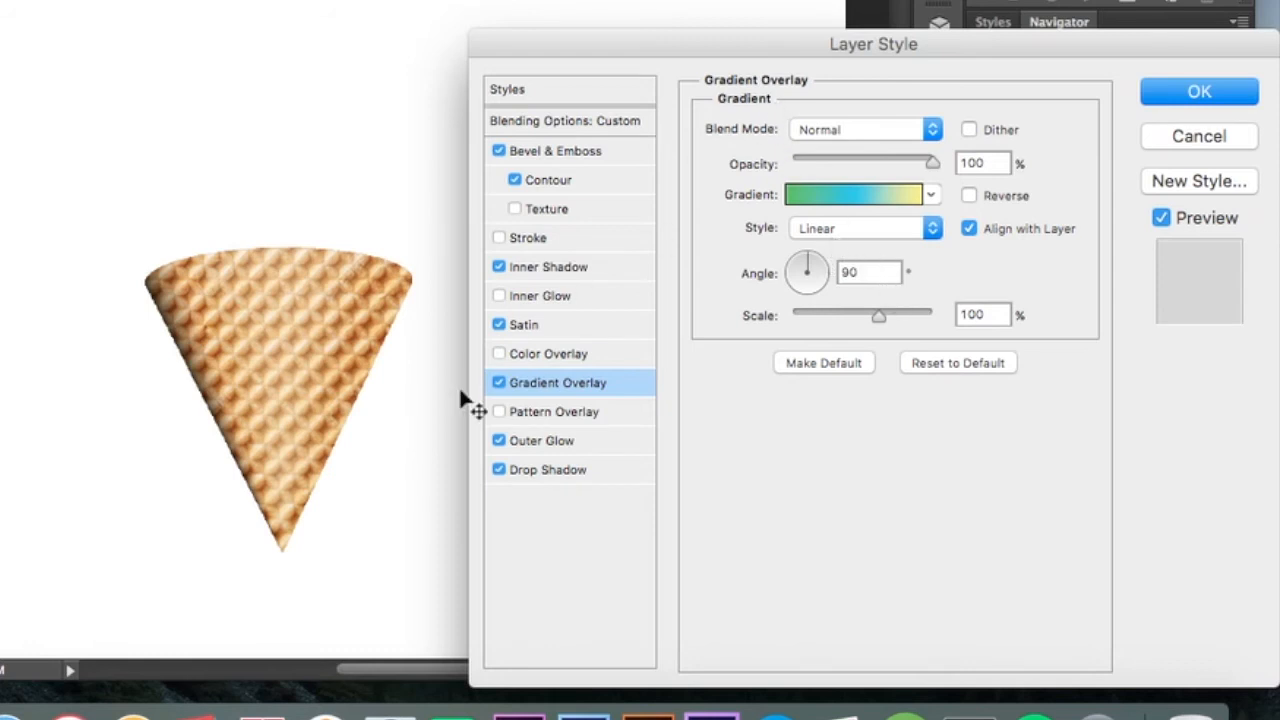
# Review the Outer Glow and Drop Shadow settings of Shape 1 and close its layer style
pyautogui.click(541, 441)
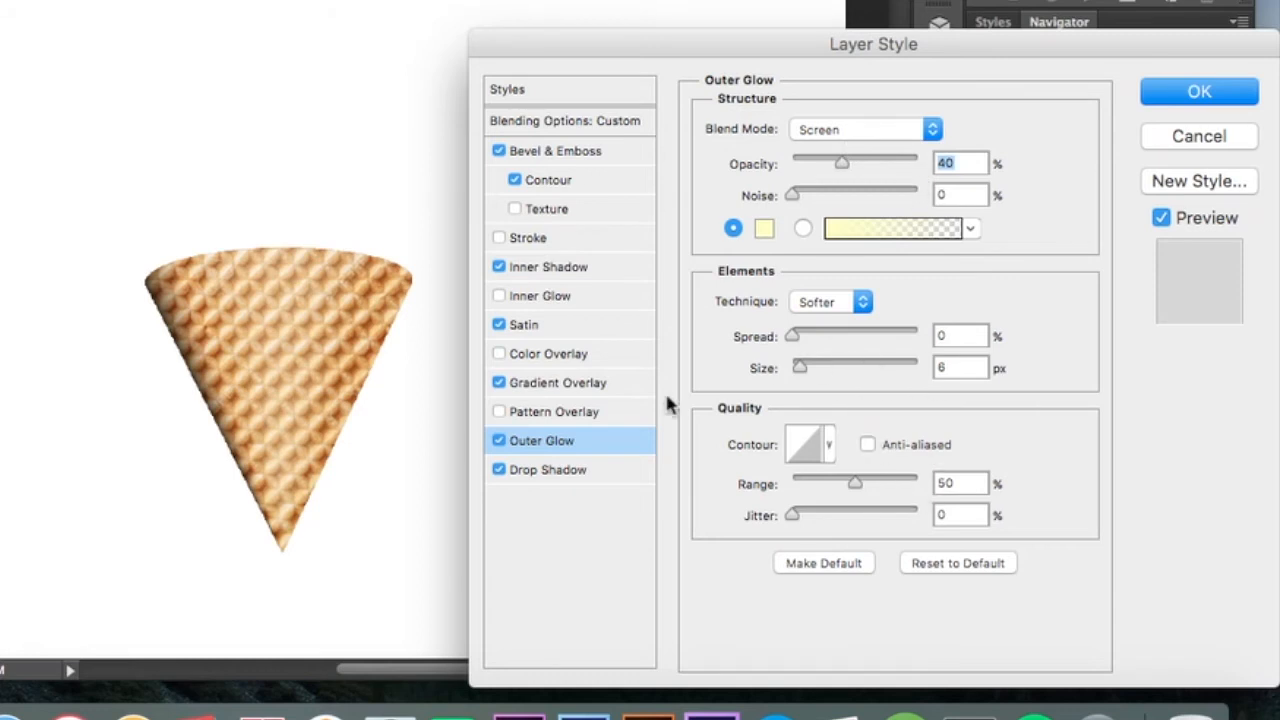
pyautogui.click(569, 473)
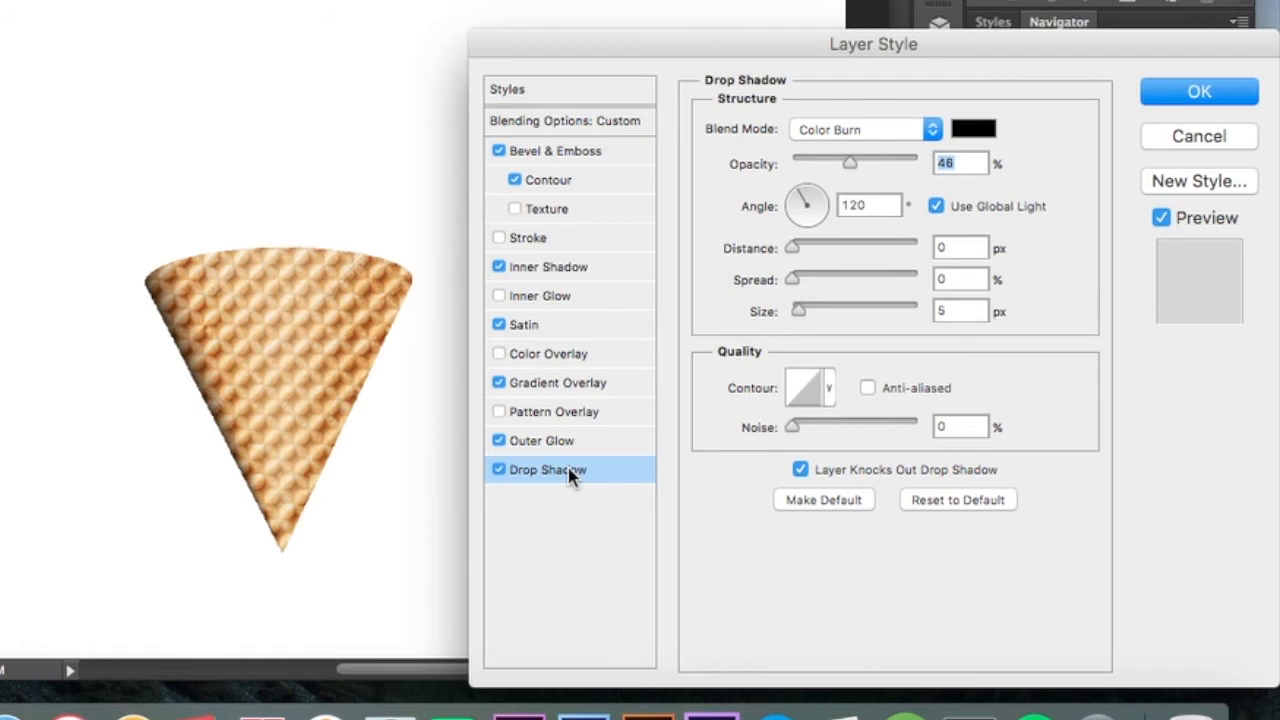
pyautogui.press('Return')
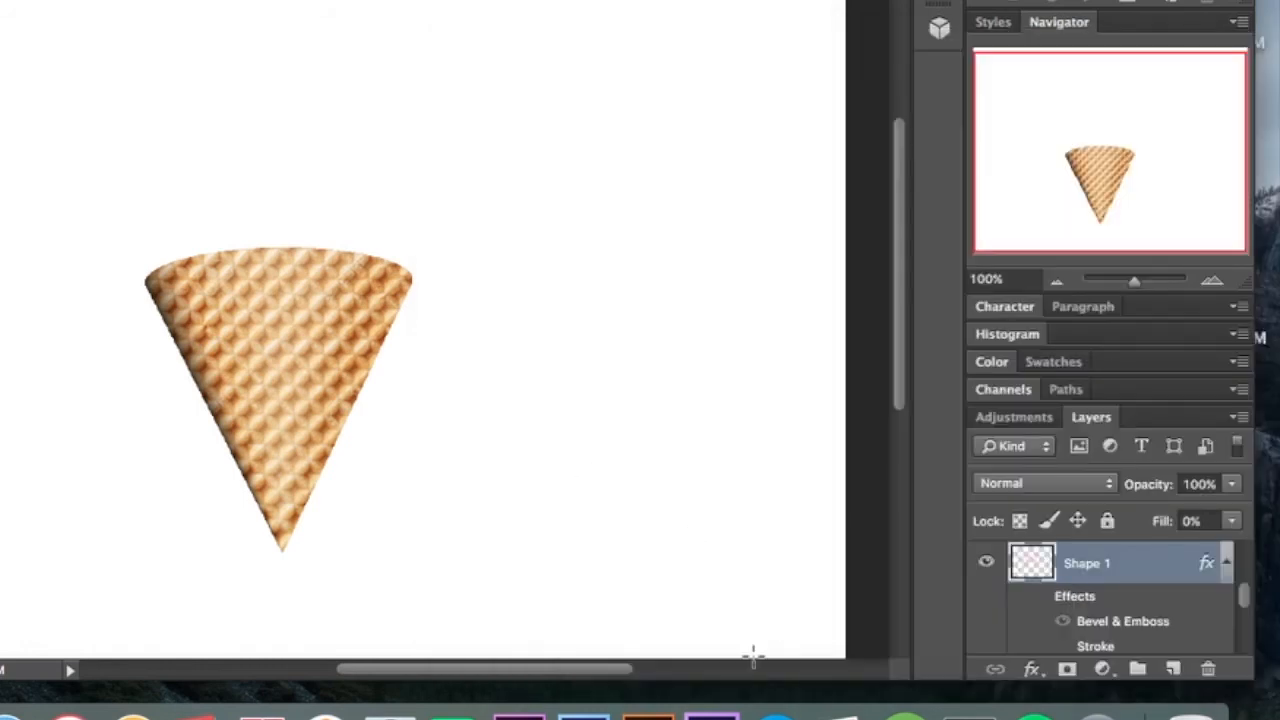
# Turn on the visibility of the Shape 1 layer's effects and switch to the Move tool
pyautogui.click(1039, 597)
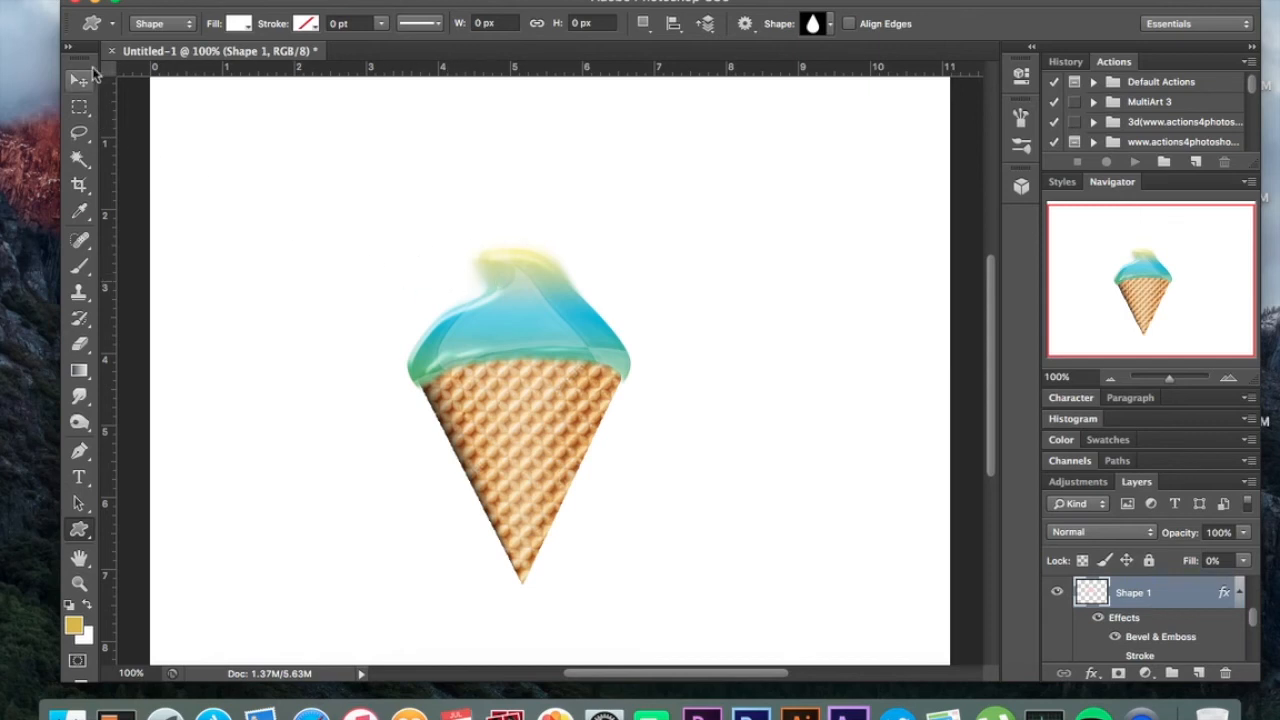
pyautogui.click(82, 82)
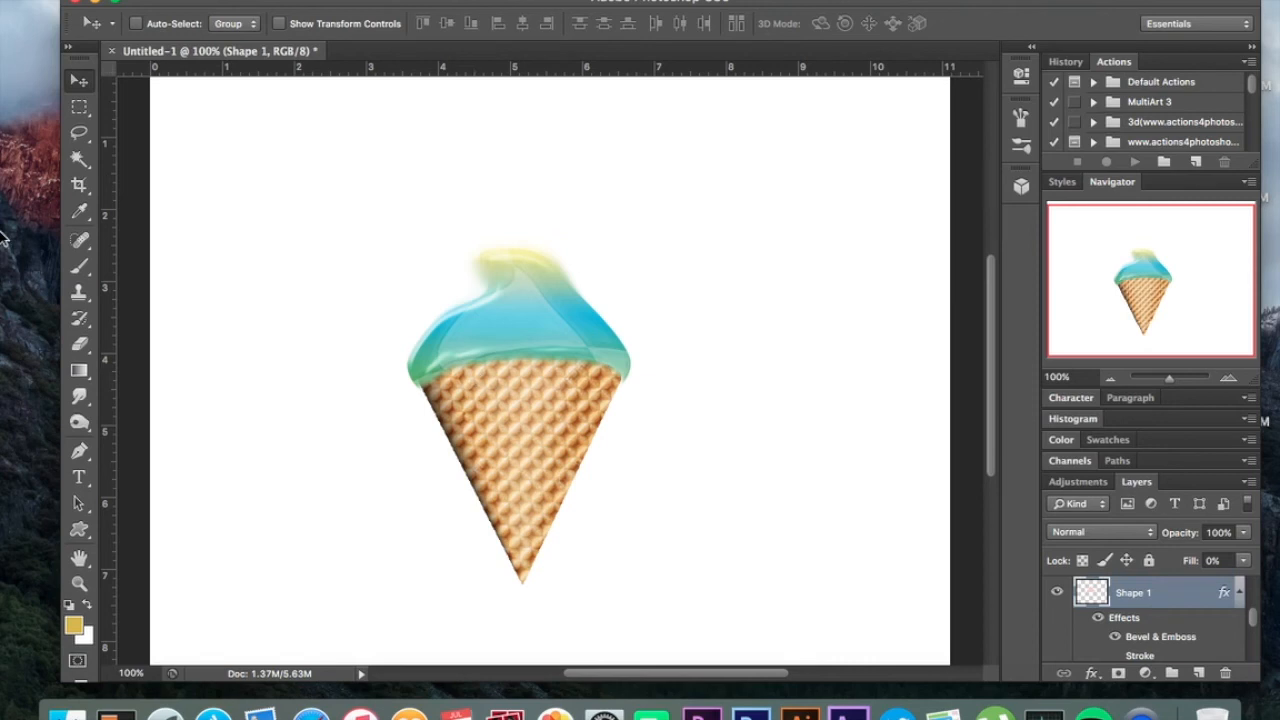
pyautogui.scroll(-3, 1143, 607)
pyautogui.scroll(5, 1145, 607)
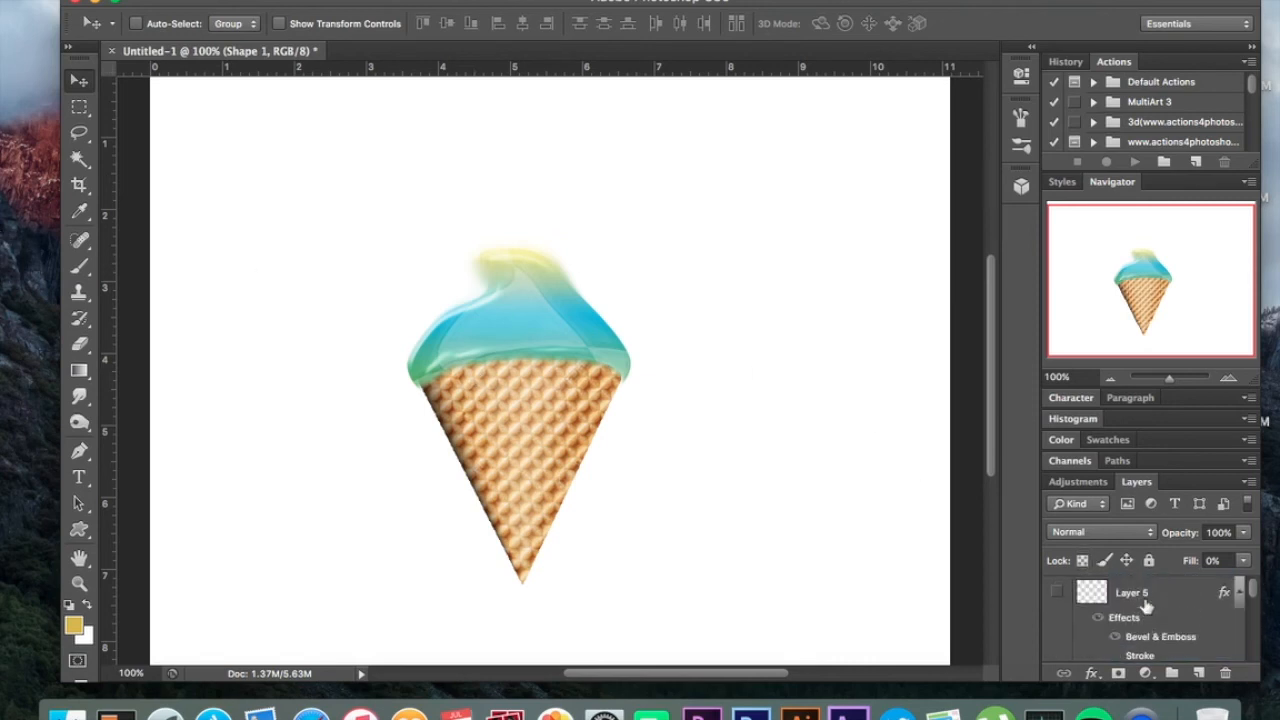
# Choose the Eraser tool and inspect the edge where the ice cream meets the cone at 300% zoom
pyautogui.click(80, 266)
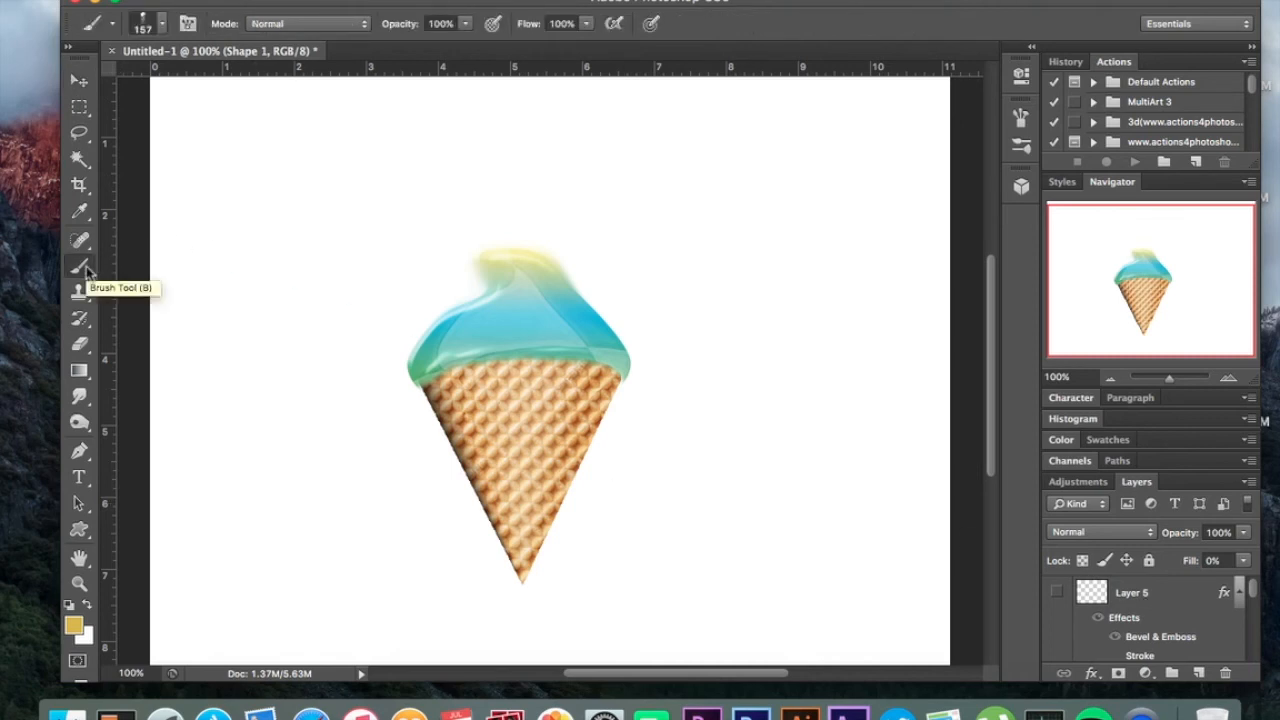
pyautogui.click(80, 345)
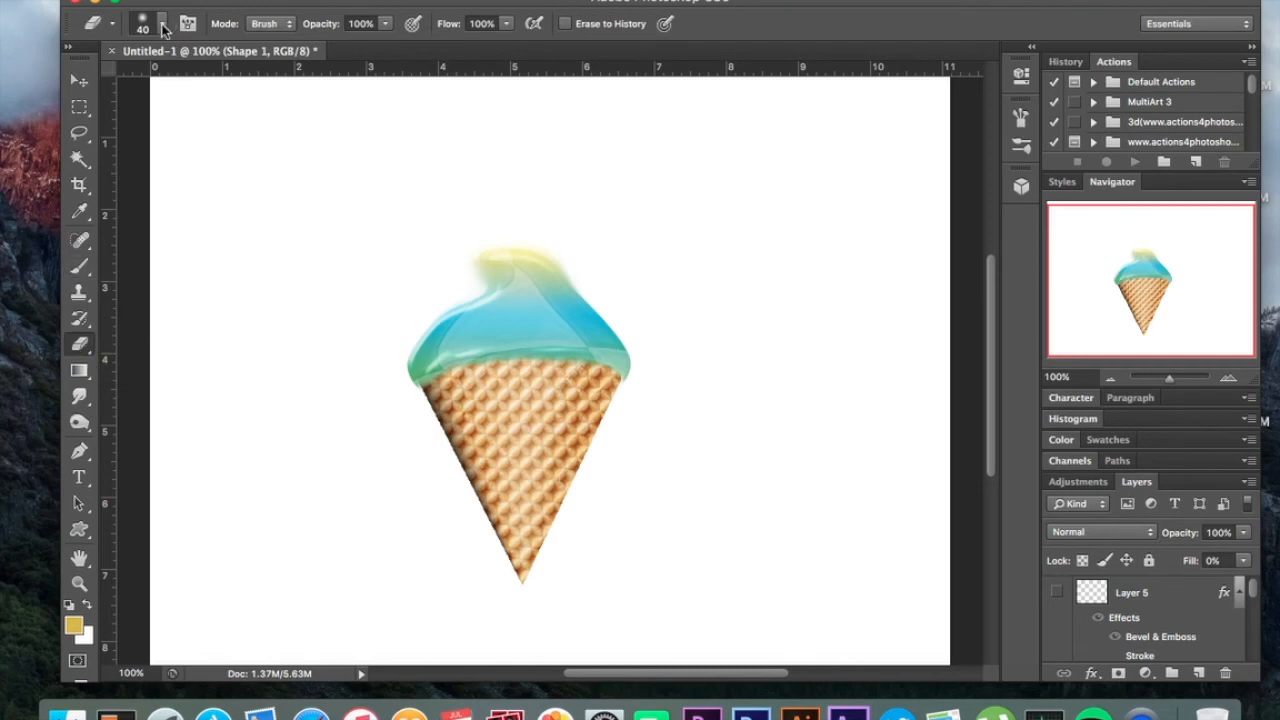
pyautogui.doubleClick(1228, 381)
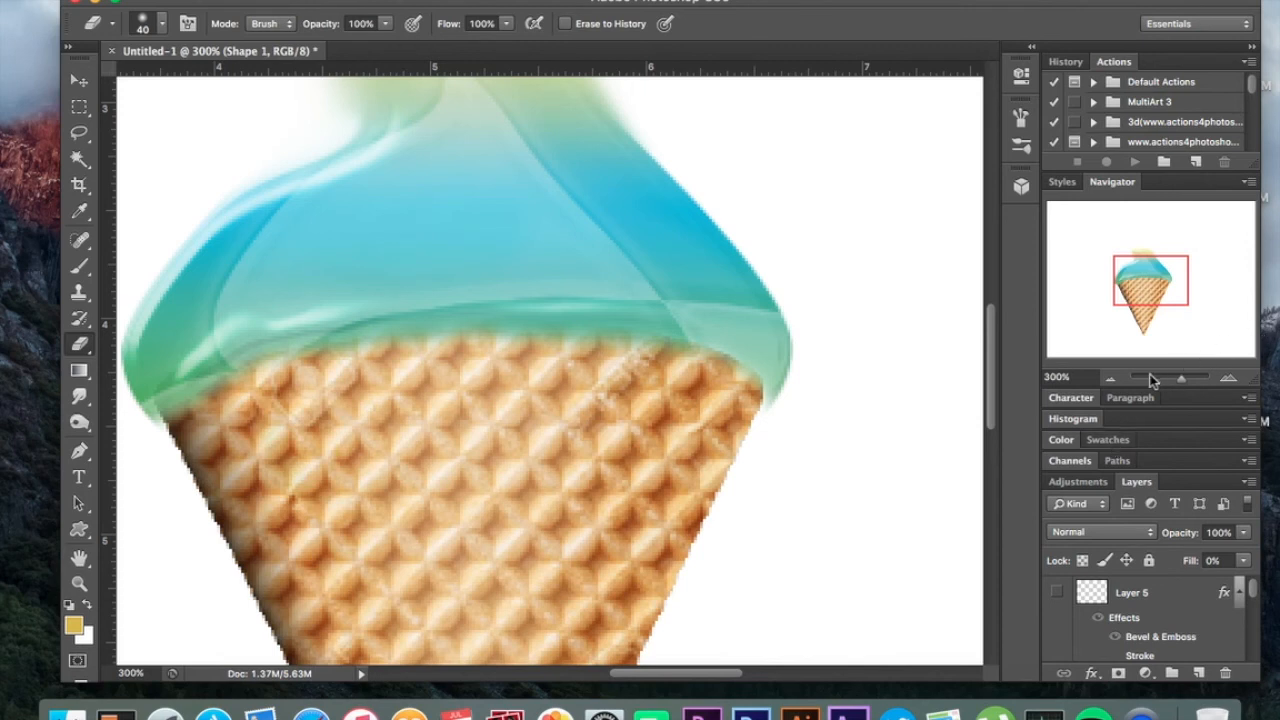
pyautogui.click(1111, 378)
pyautogui.click(1111, 378)
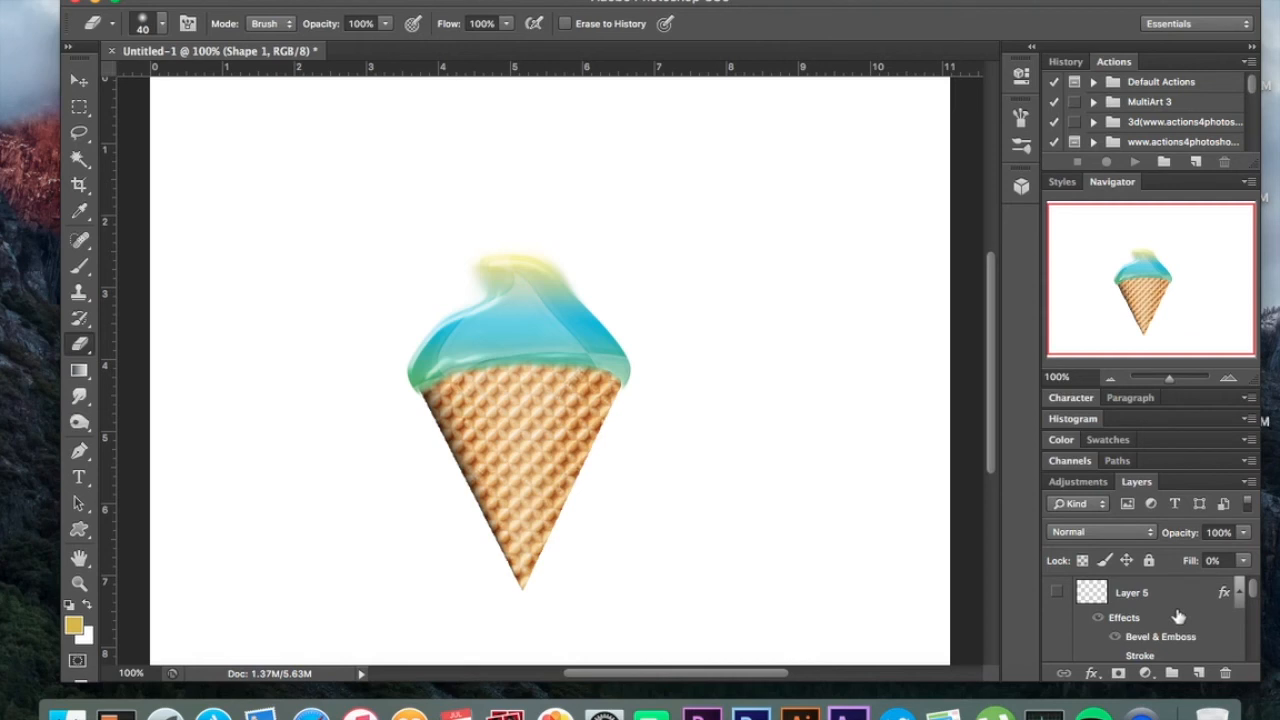
# Choose the Brush tool and look through the brush presets down to the dripping paint brushes, keeping the 157 px drip brush
pyautogui.click(81, 84)
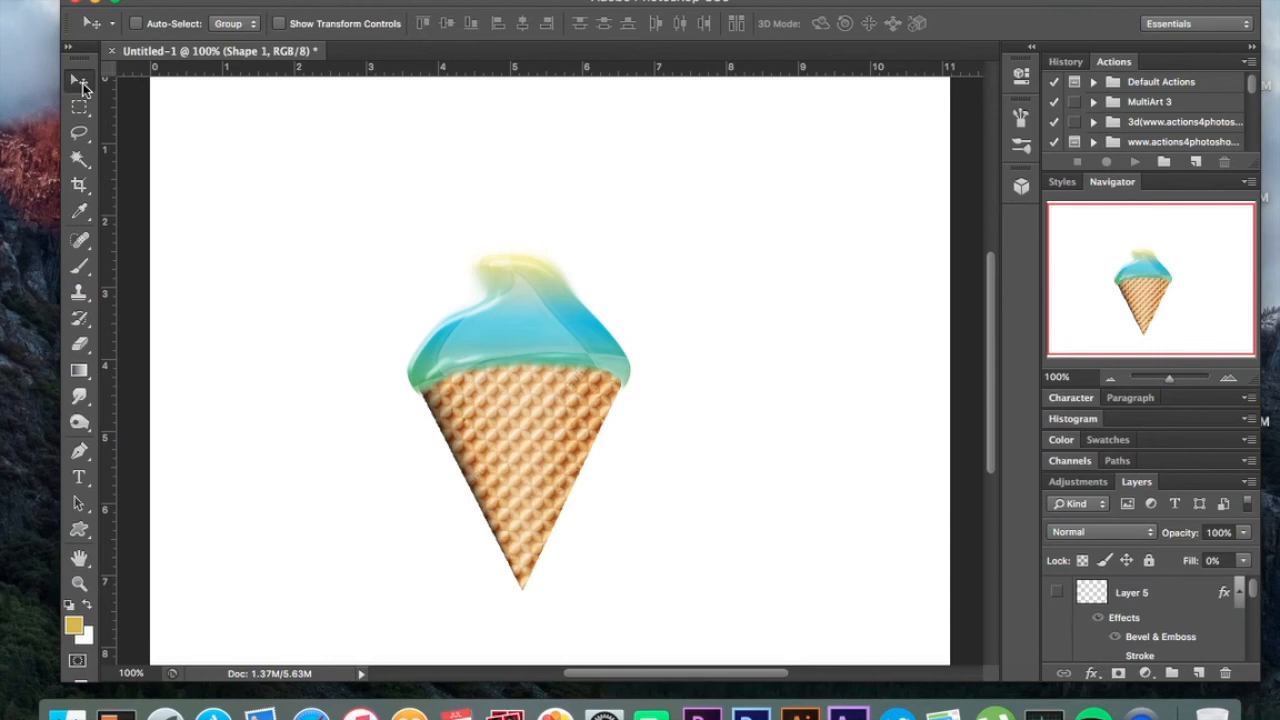
pyautogui.click(86, 273)
pyautogui.click(152, 31)
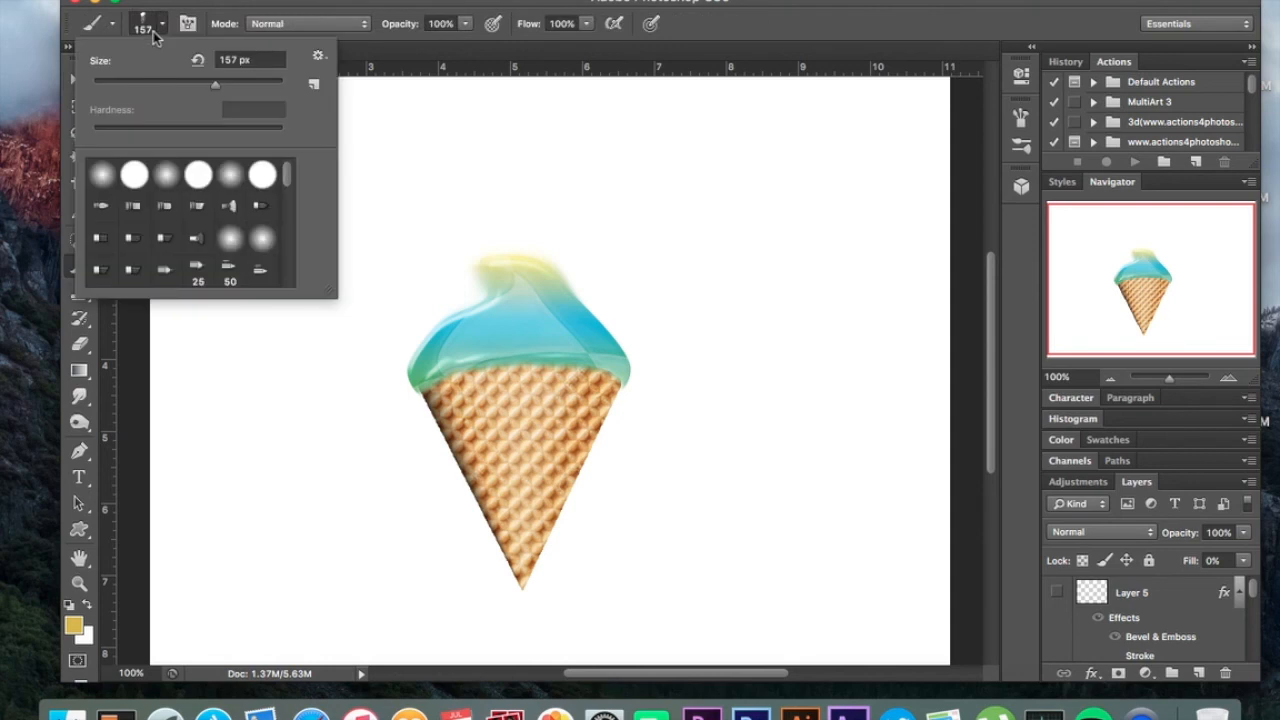
pyautogui.scroll(-10, 134, 280)
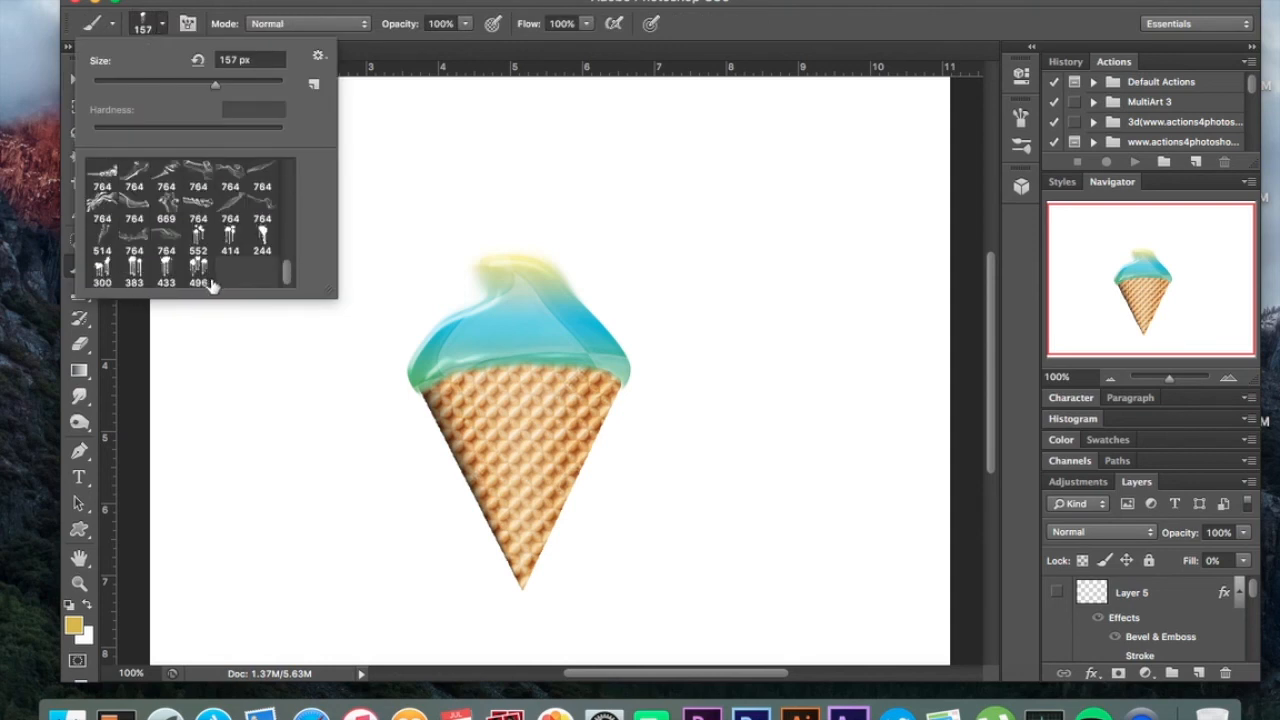
pyautogui.click(170, 28)
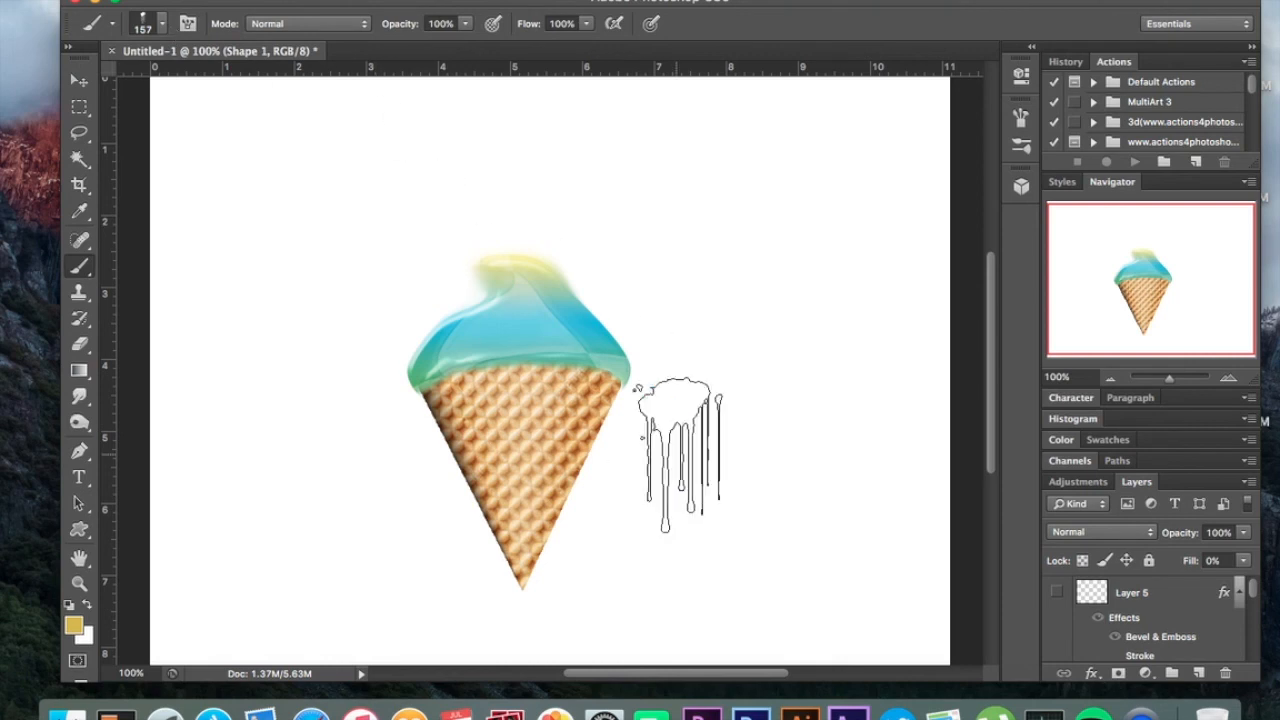
# Turn on the visibility of Layer 5 with the drips and look over the effects listed for it and Shape 1
pyautogui.click(1057, 594)
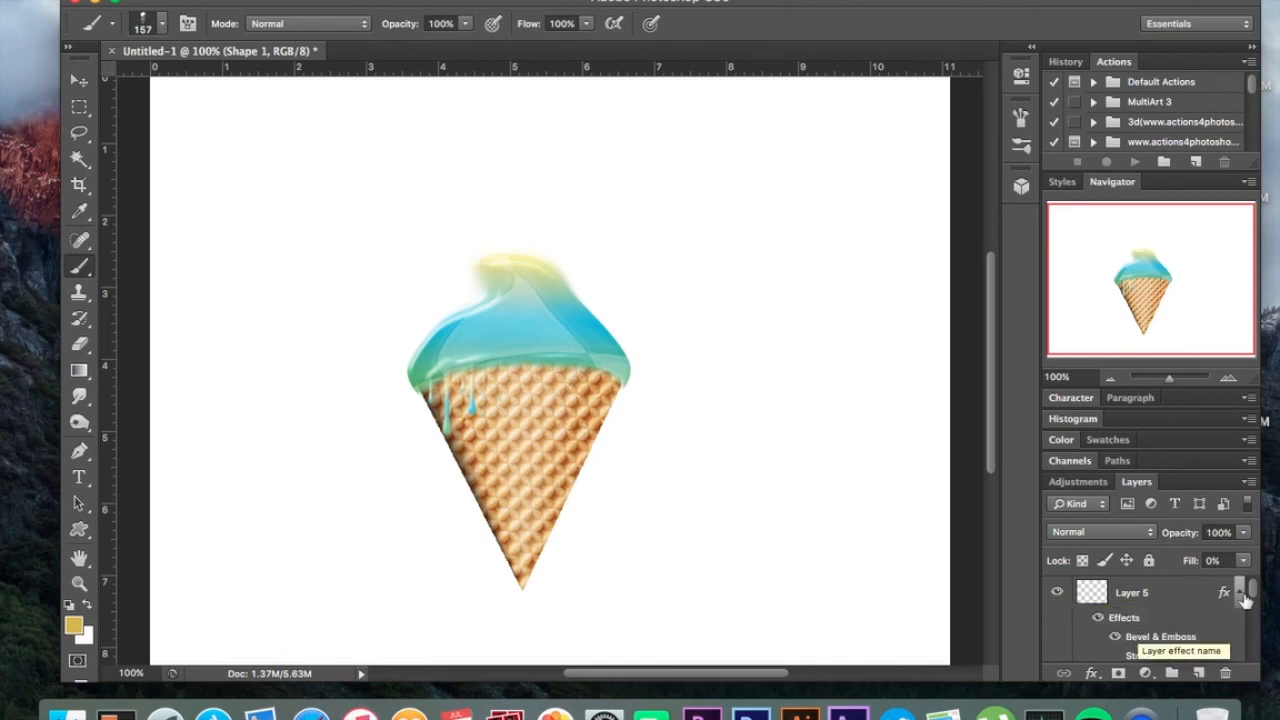
pyautogui.scroll(-4, 1172, 610)
pyautogui.scroll(2, 1172, 610)
pyautogui.scroll(3, 1172, 610)
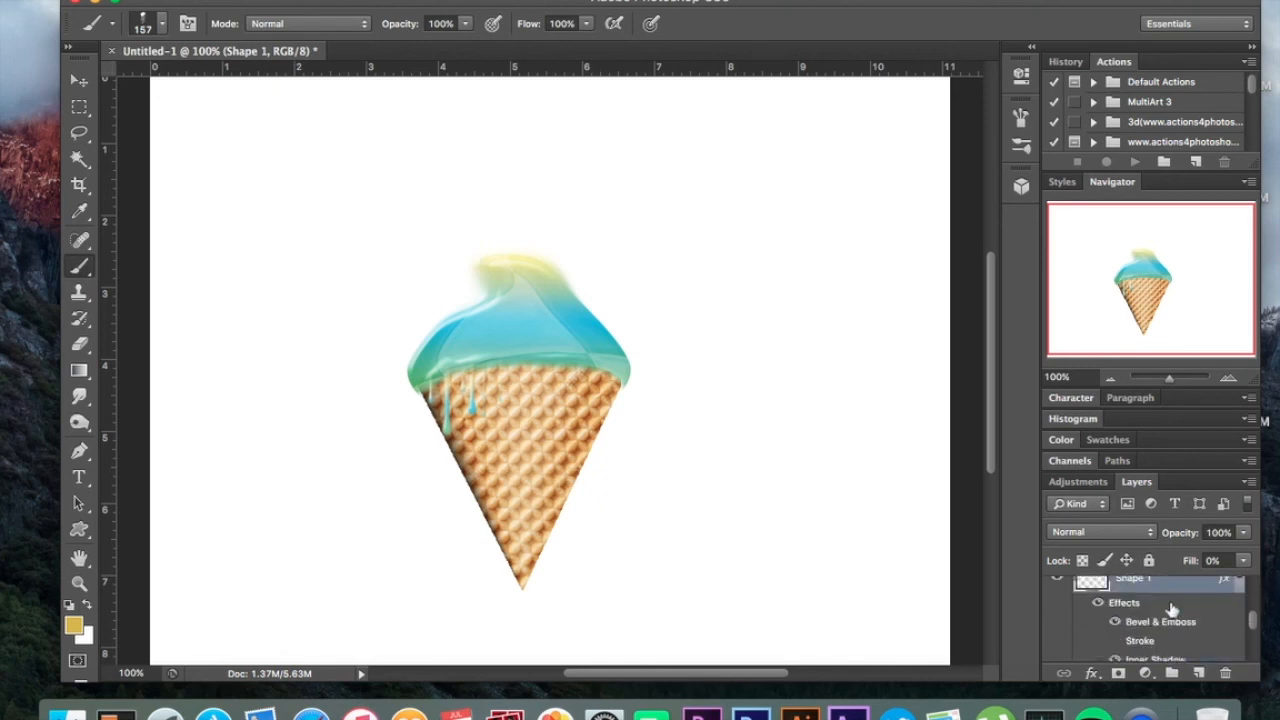
pyautogui.scroll(3, 1172, 610)
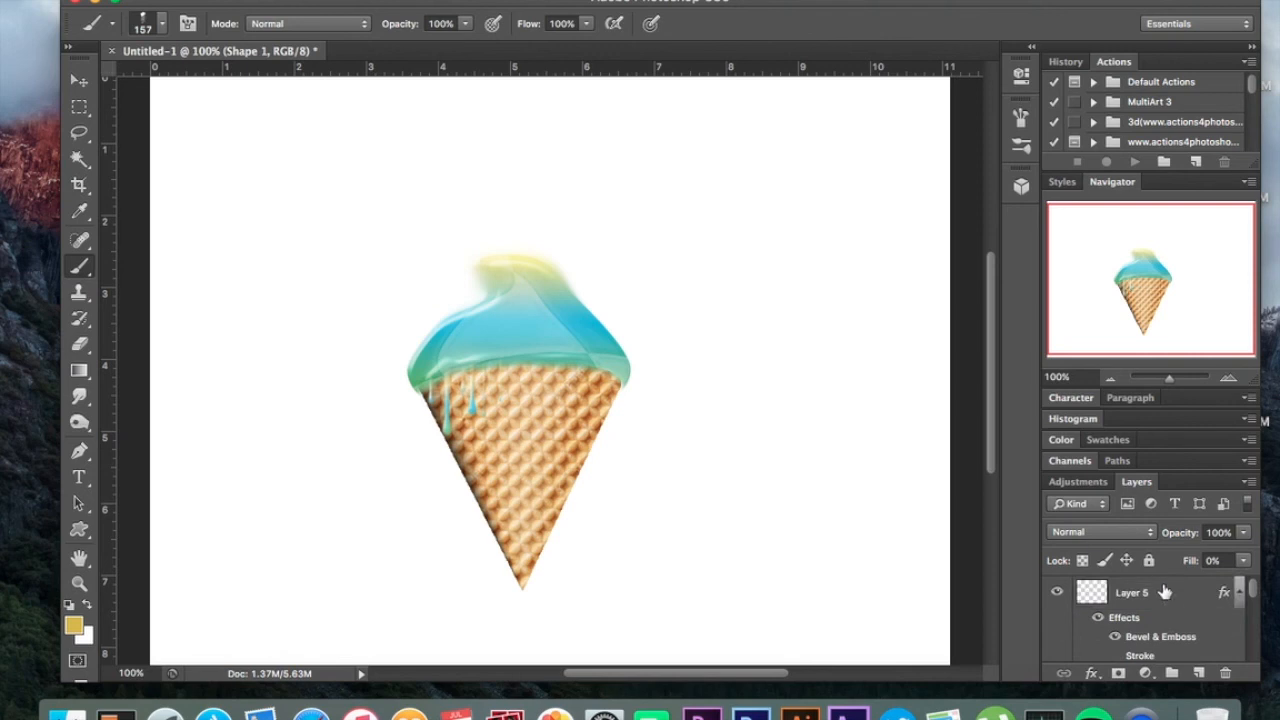
# Select Layer 5, review its options for copying and pasting a layer style without applying any, and switch to the Move tool
pyautogui.click(1164, 592)
pyautogui.rightClick(1164, 592)
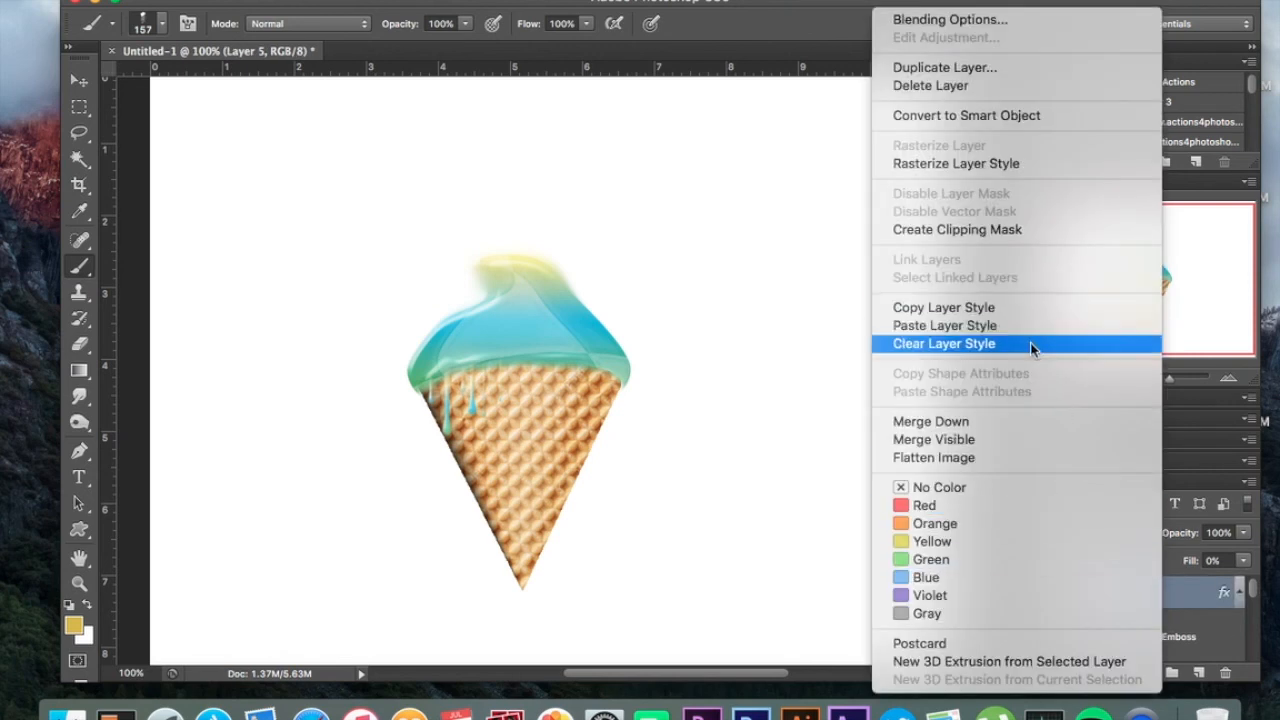
pyautogui.click(666, 290)
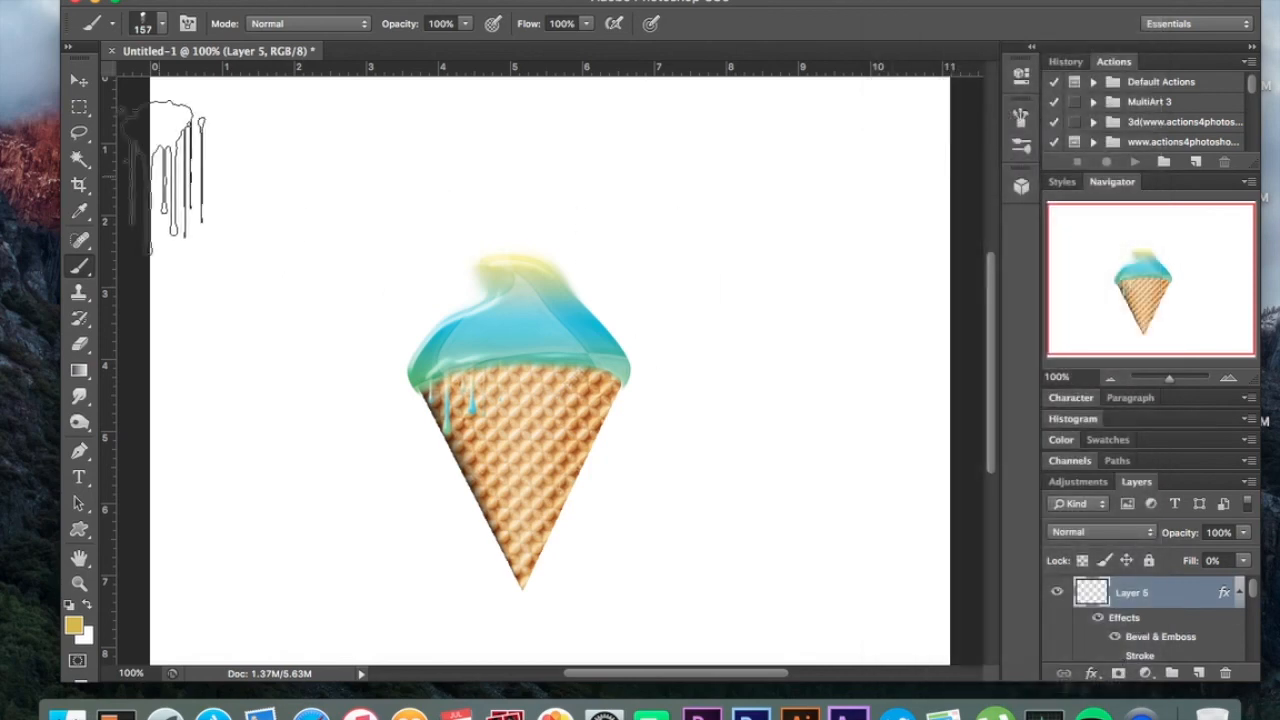
pyautogui.click(80, 82)
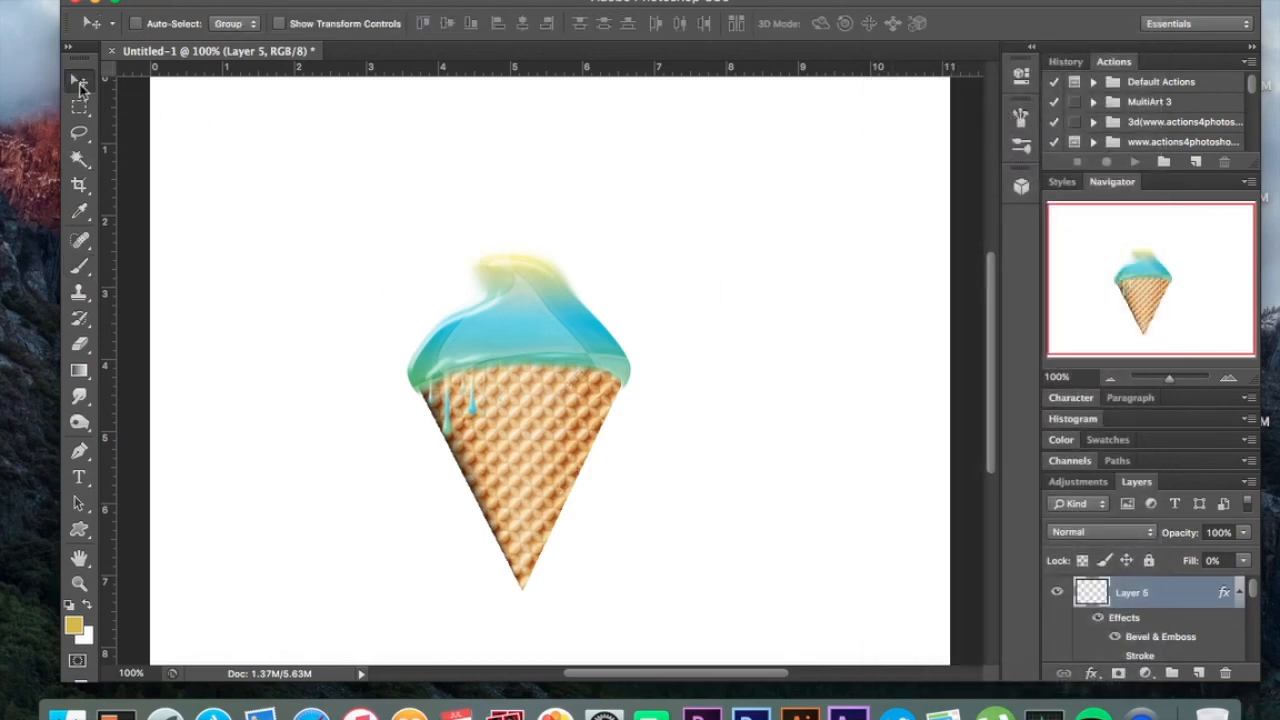